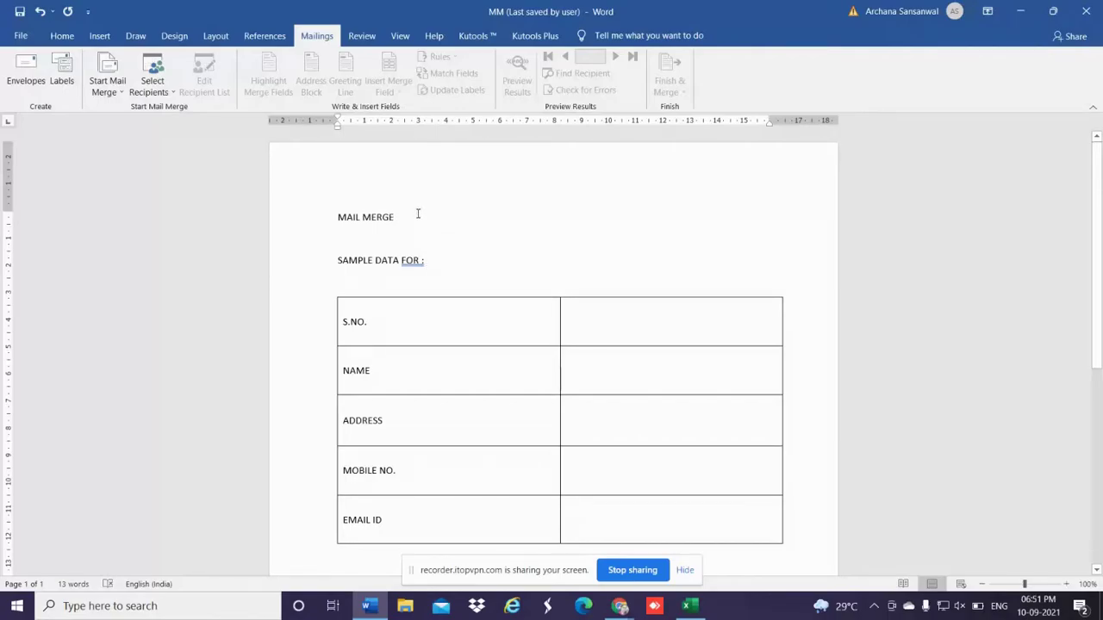
Step: Delete the MAIL MERGE heading and the blank line beneath it from the document
key(shift+Left)
key(shift+Left)
key(shift+Left)
key(shift+Left)
key(shift+Left)
key(shift+Left)
key(shift+Left)
key(shift+Left)
key(shift+Left)
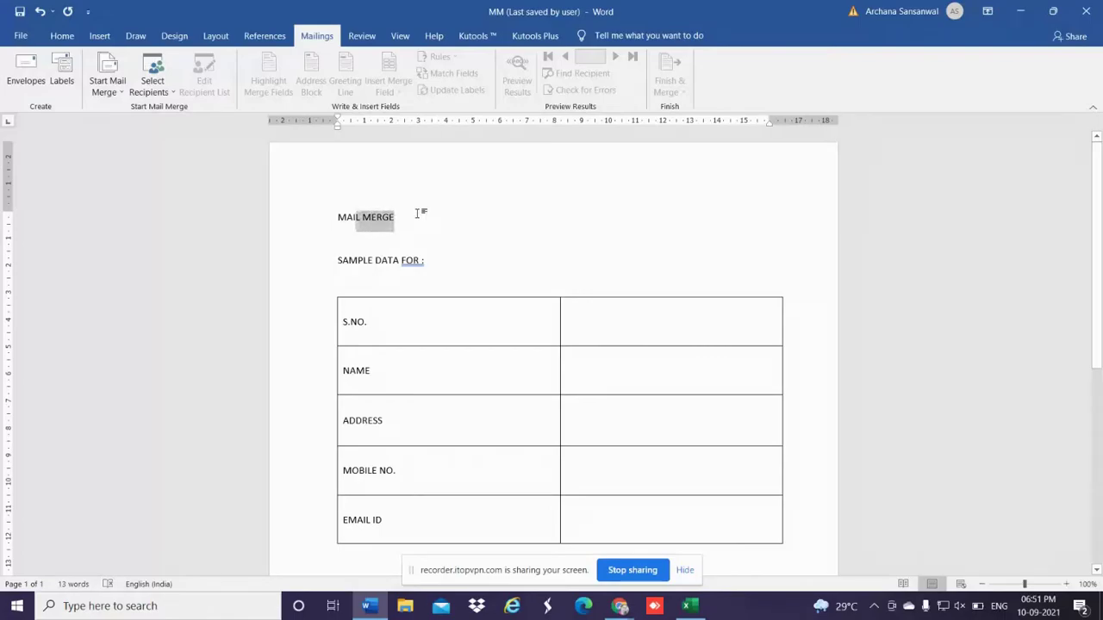
key(shift+Left)
key(Down)
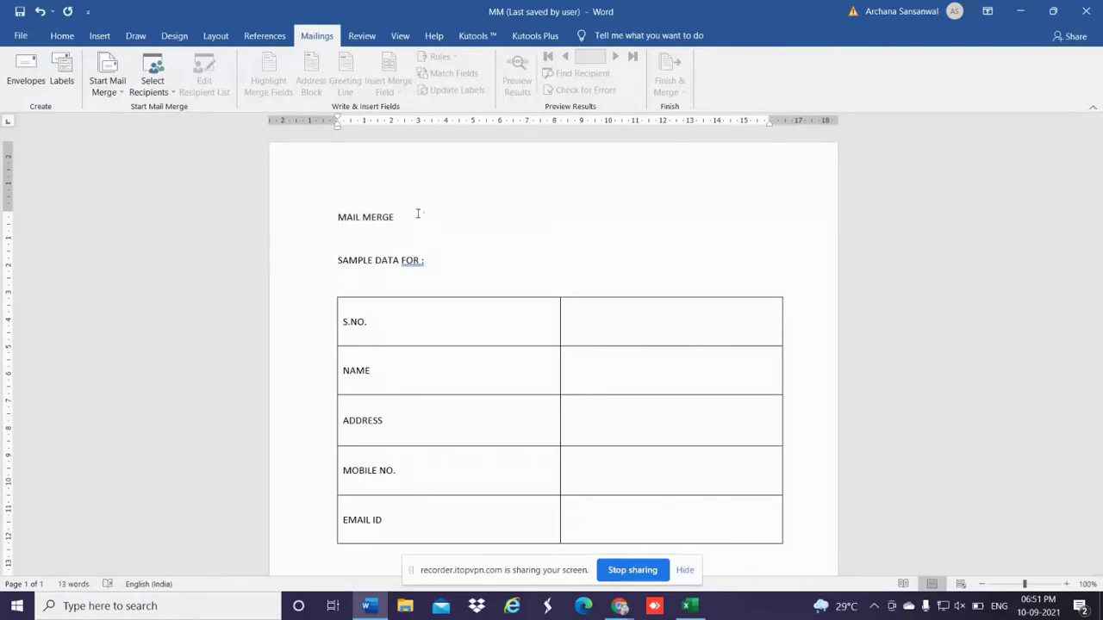
key(shift+Down)
key(shift+Down)
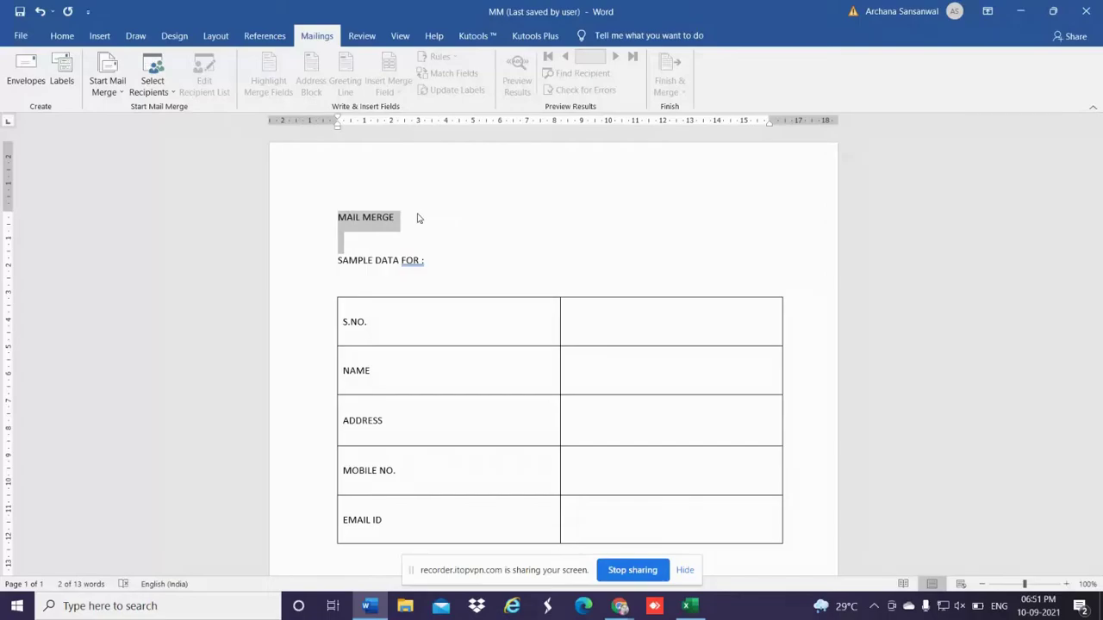
key(Delete)
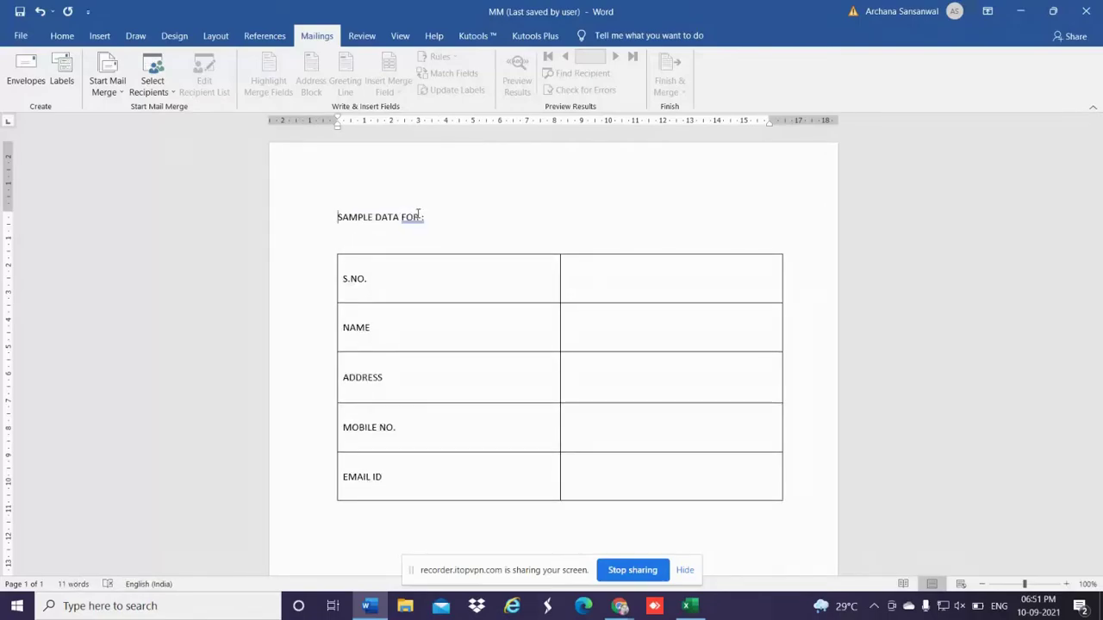
Step: Switch to the MAIL MERGE workbook in Excel and review the column headers from S.NO. to EMAIL ID and the first record
click(691, 610)
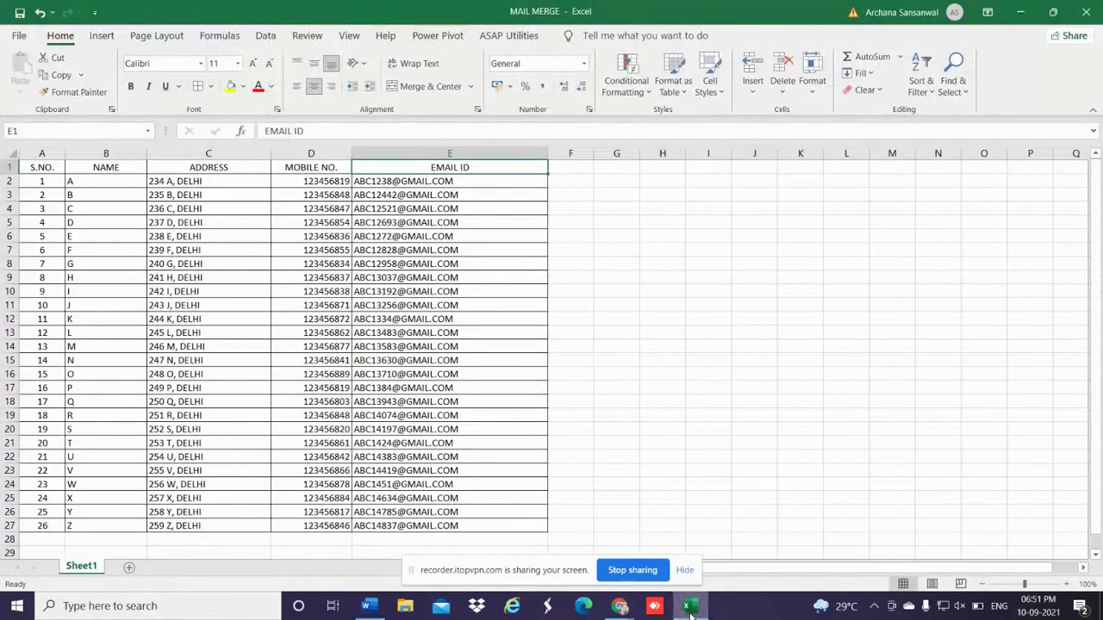
click(56, 167)
key(Right)
key(Right)
key(Right)
key(Right)
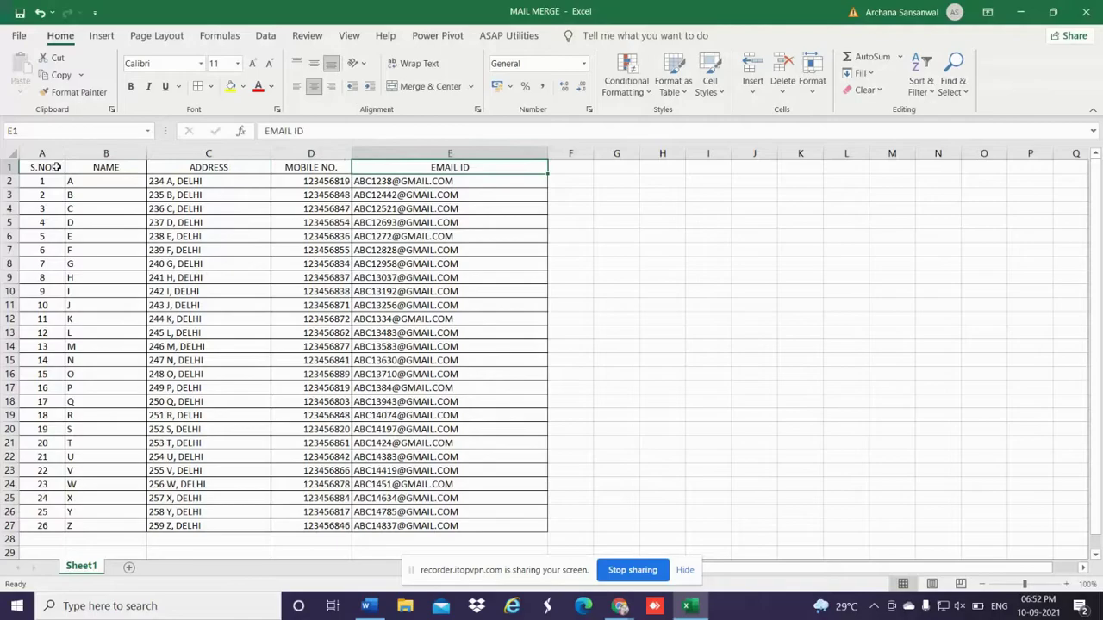
click(74, 179)
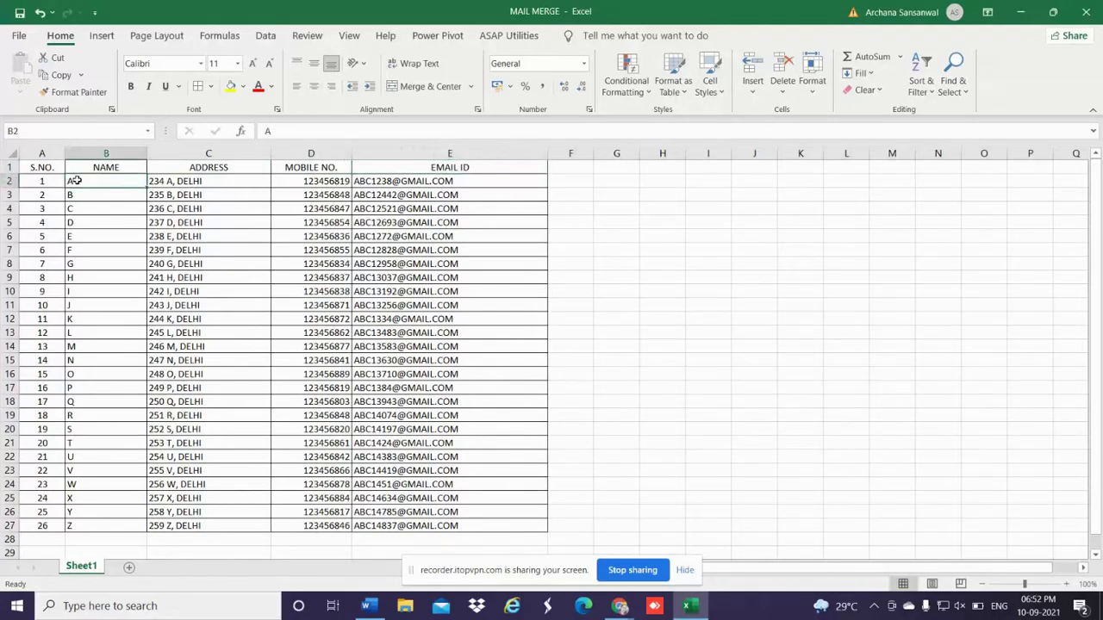
Step: Return to the MM document in Word and examine the table's row labels and the empty cells beside them
click(369, 607)
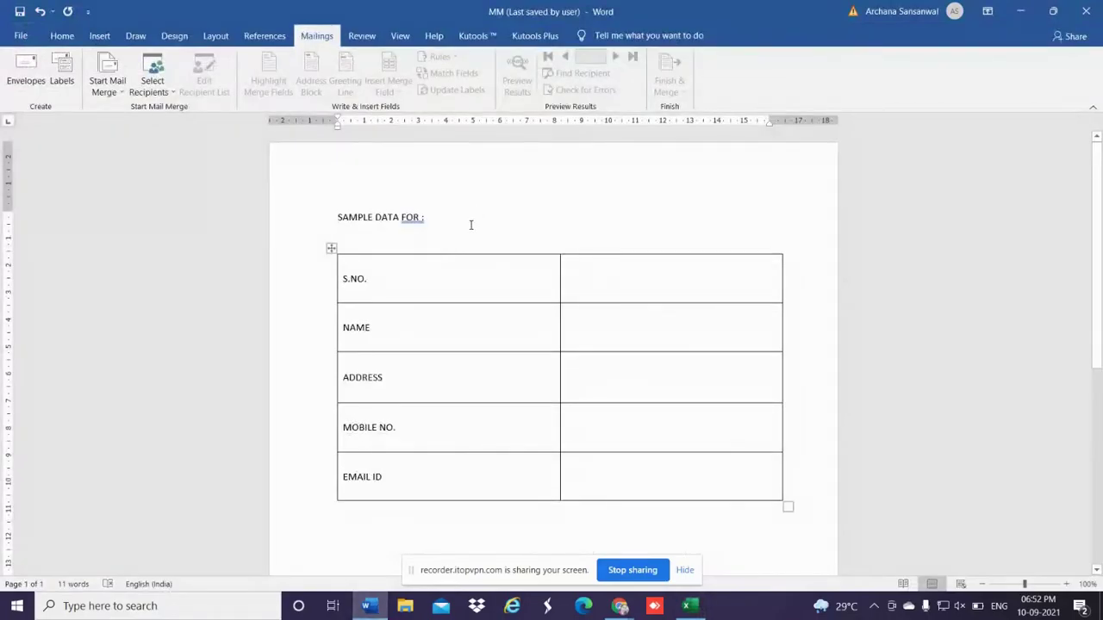
click(594, 278)
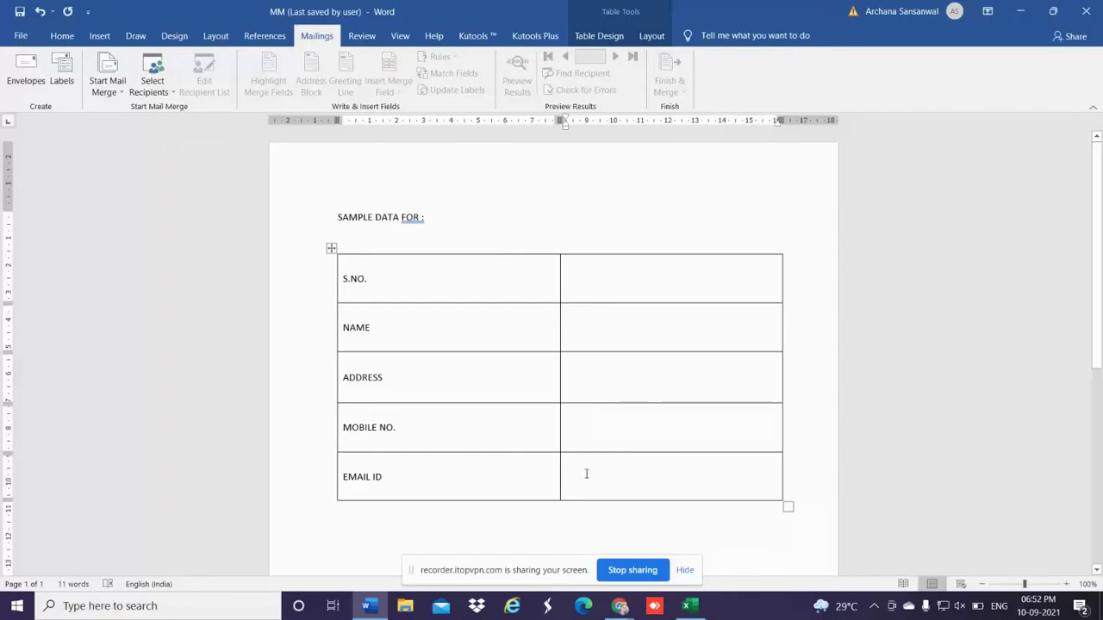
click(801, 475)
key(Down)
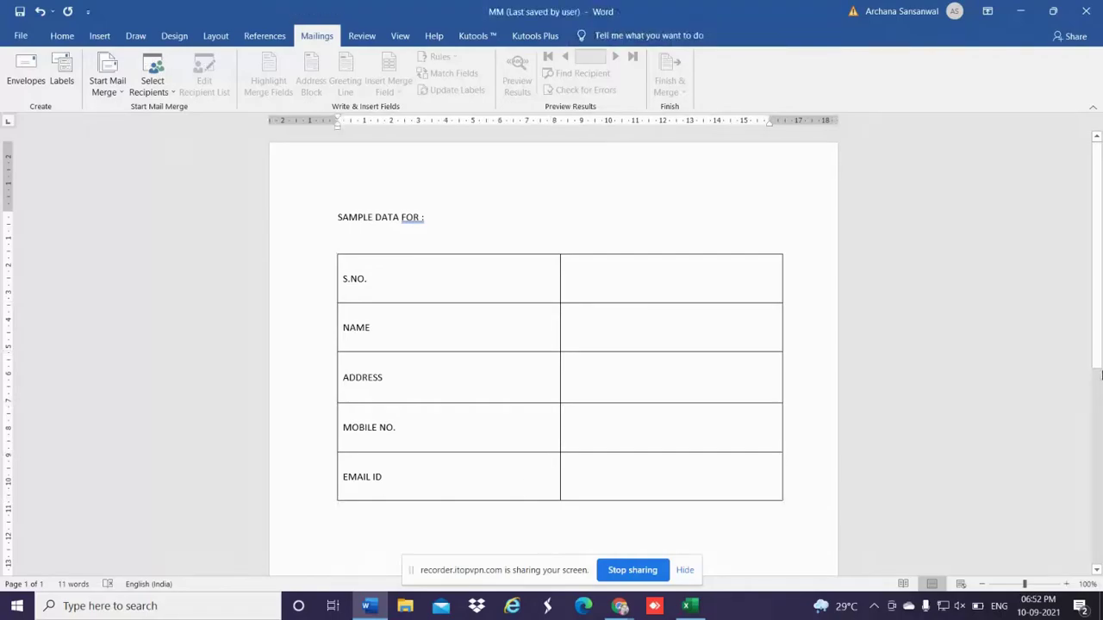
drag(1098, 334, 1067, 214)
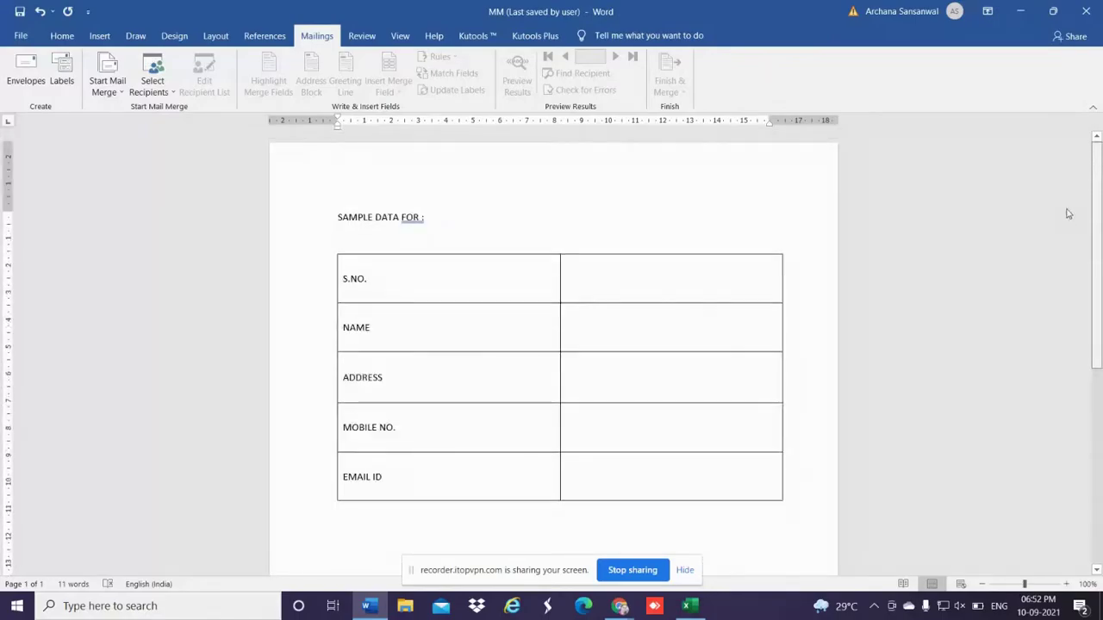
click(437, 282)
click(625, 284)
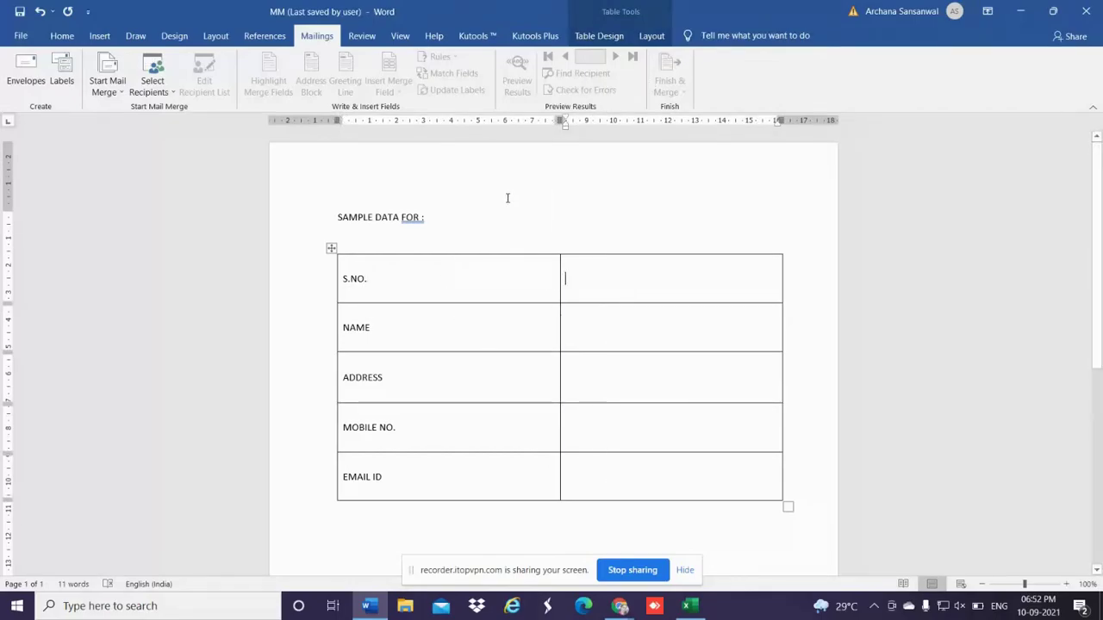
Step: Review the serial numbers in A2:A27 of the Excel workbook and return to the Word document
click(689, 606)
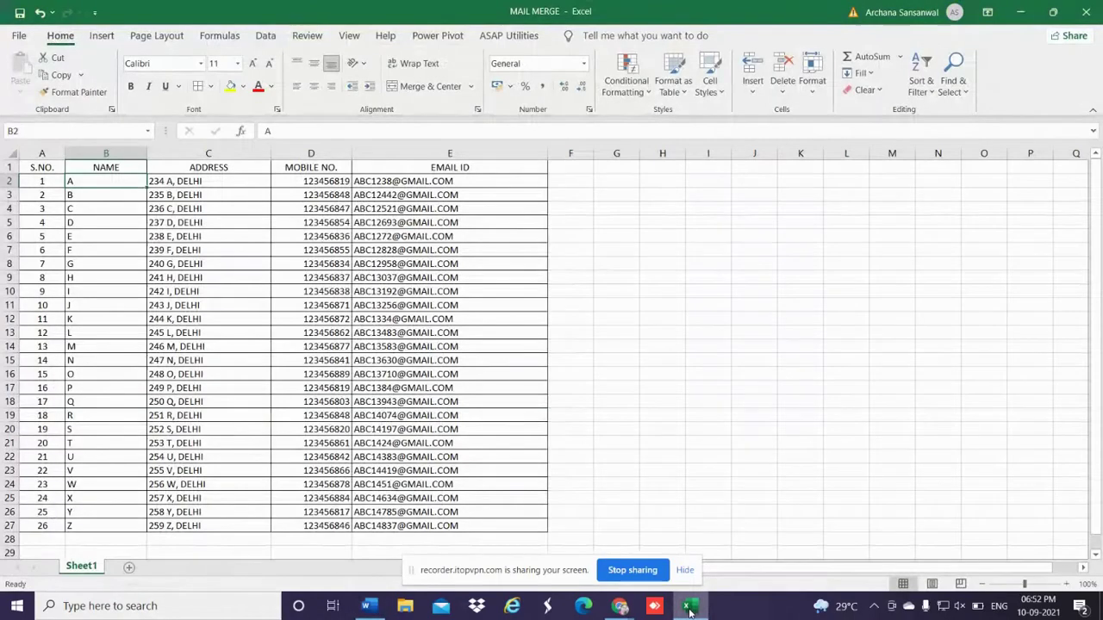
drag(47, 183, 47, 526)
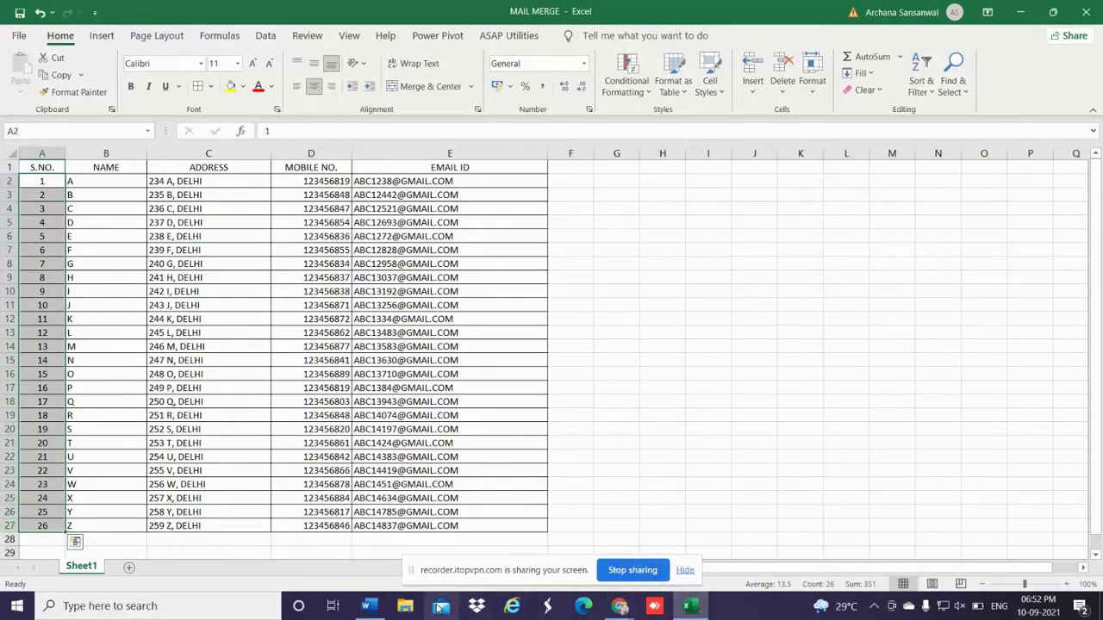
click(369, 606)
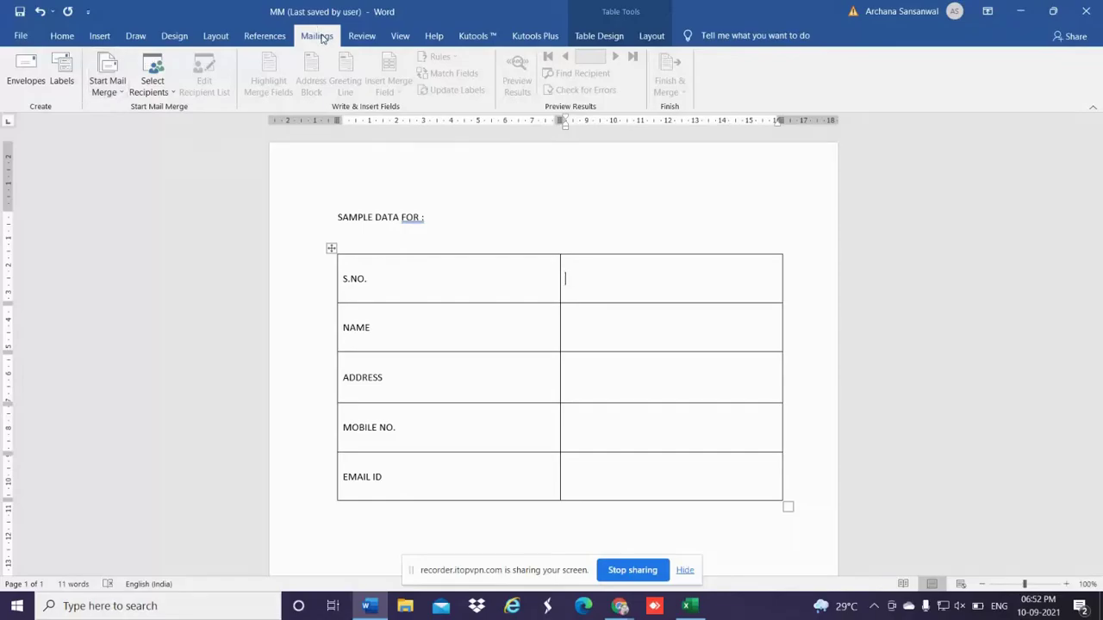
Step: Start a Letters mail merge using Sheet1$ of the Desktop workbook MAIL MERGE as the existing recipient list, with first-row column headers
click(121, 92)
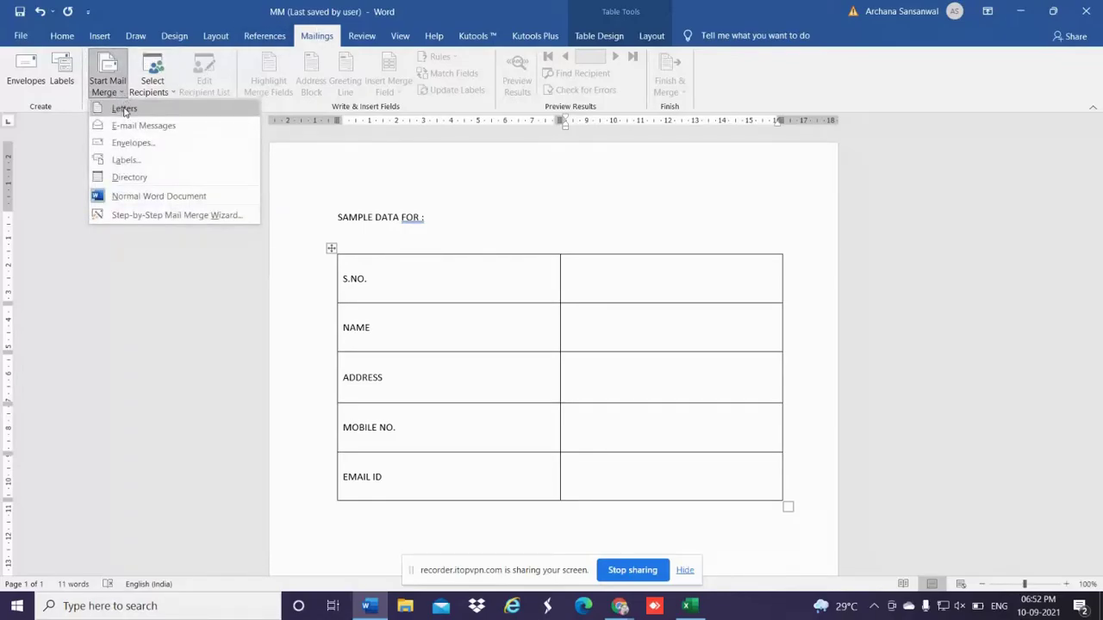
click(125, 108)
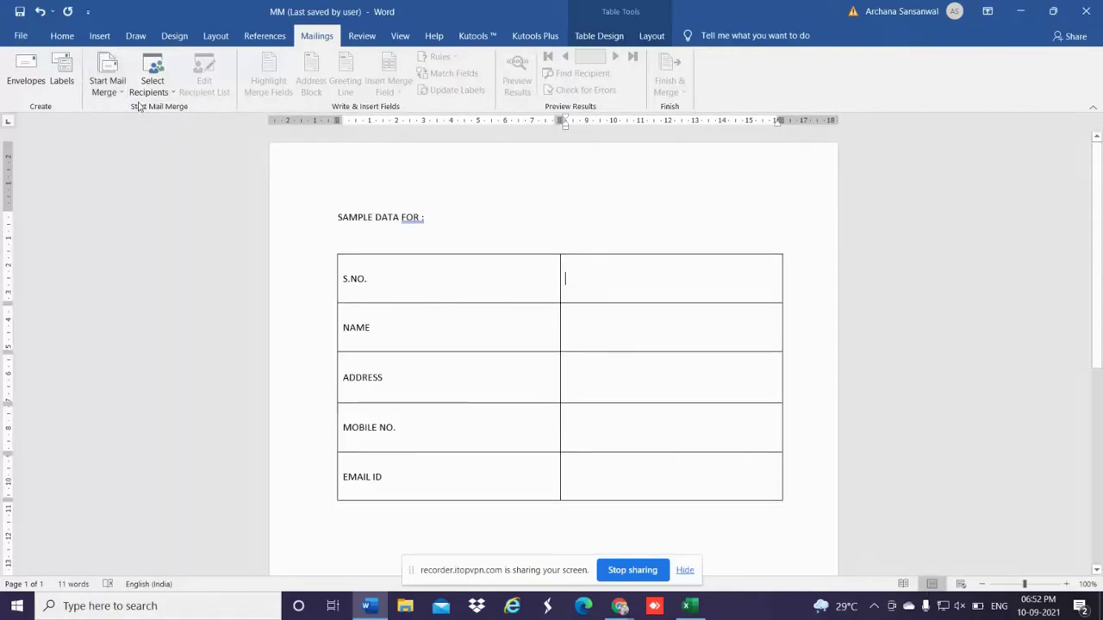
click(151, 90)
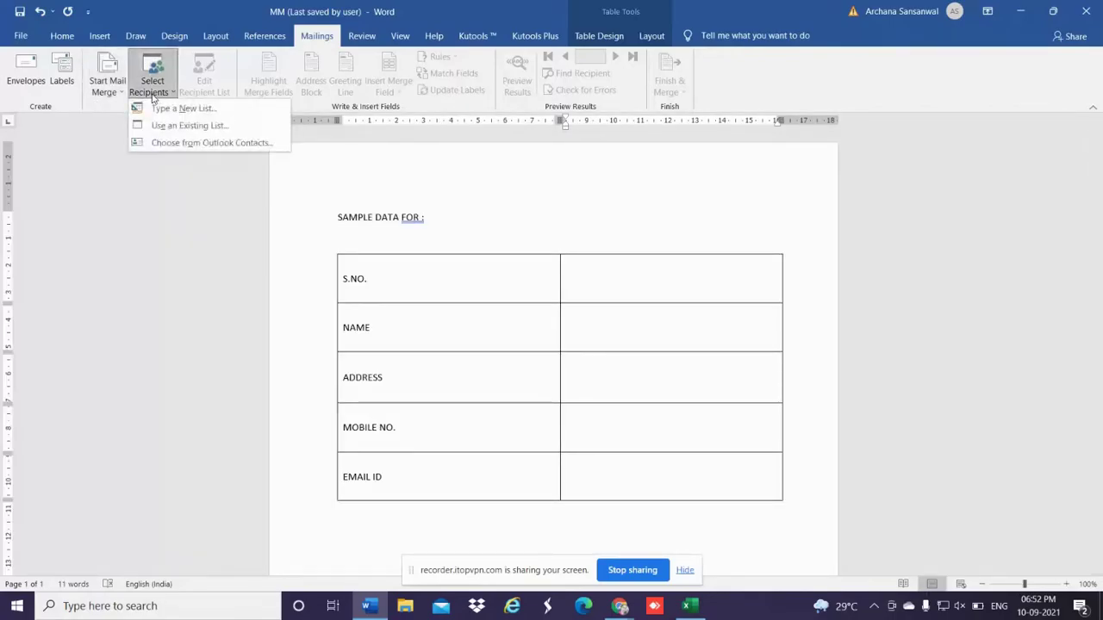
click(189, 128)
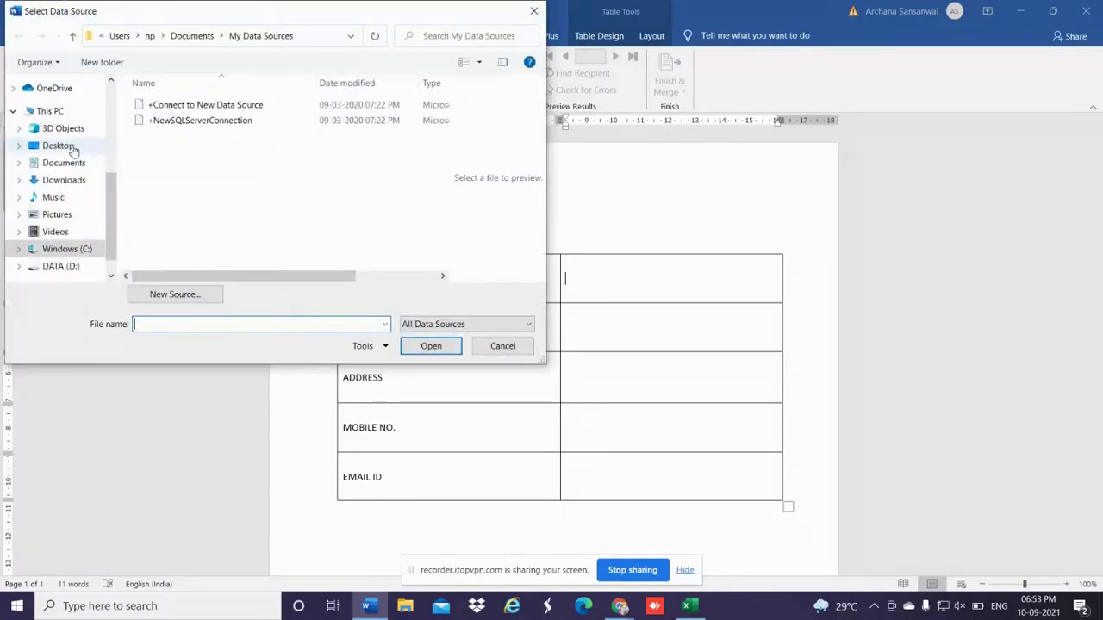
click(72, 148)
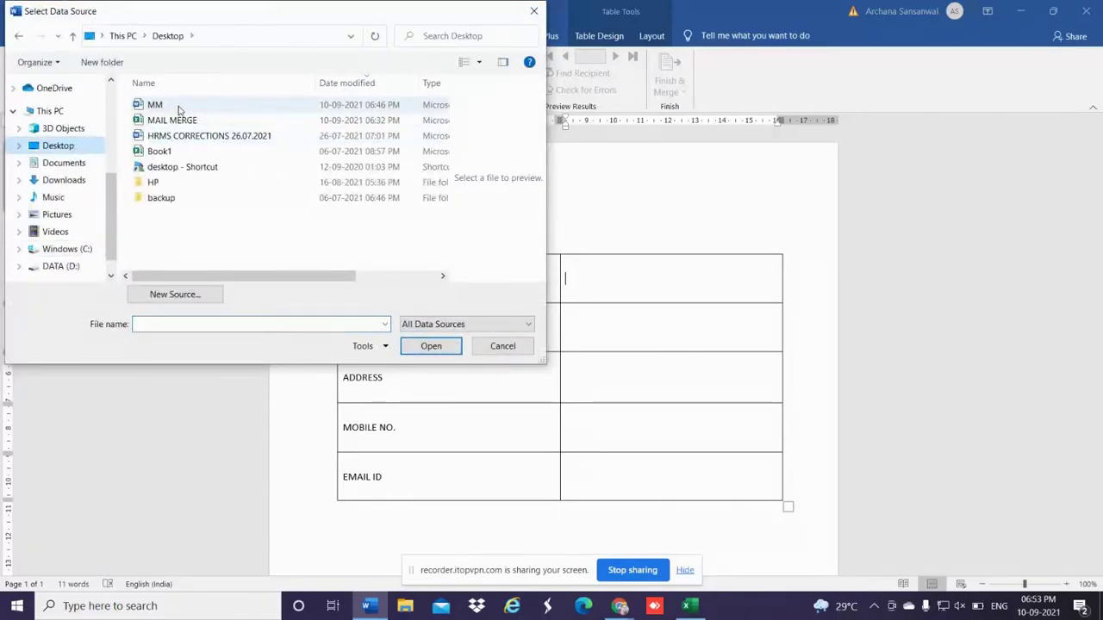
click(177, 120)
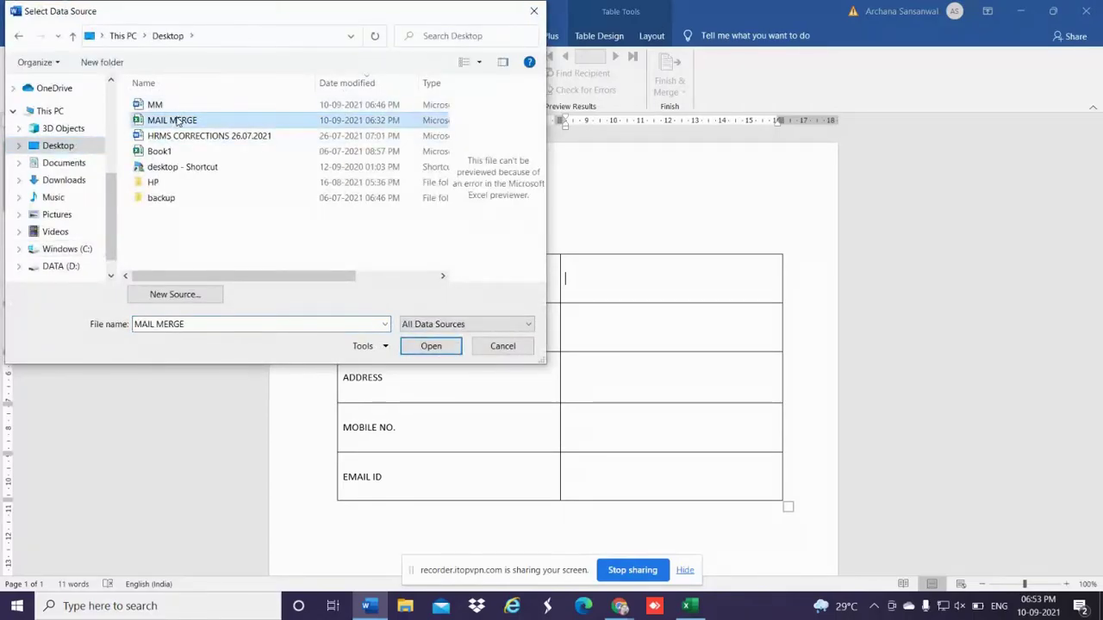
click(412, 346)
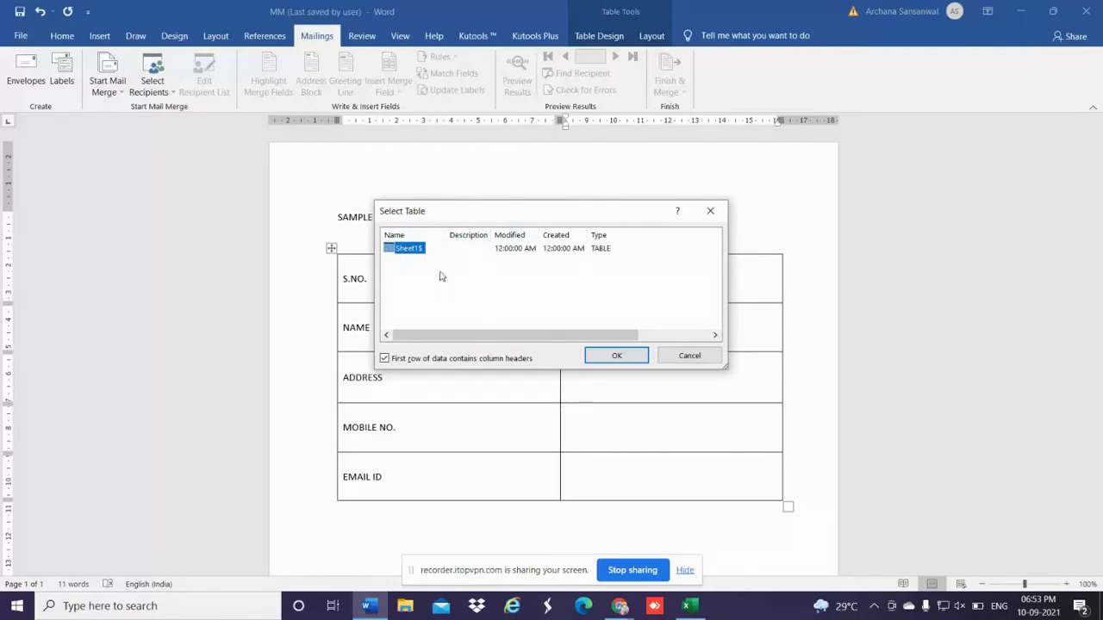
click(591, 349)
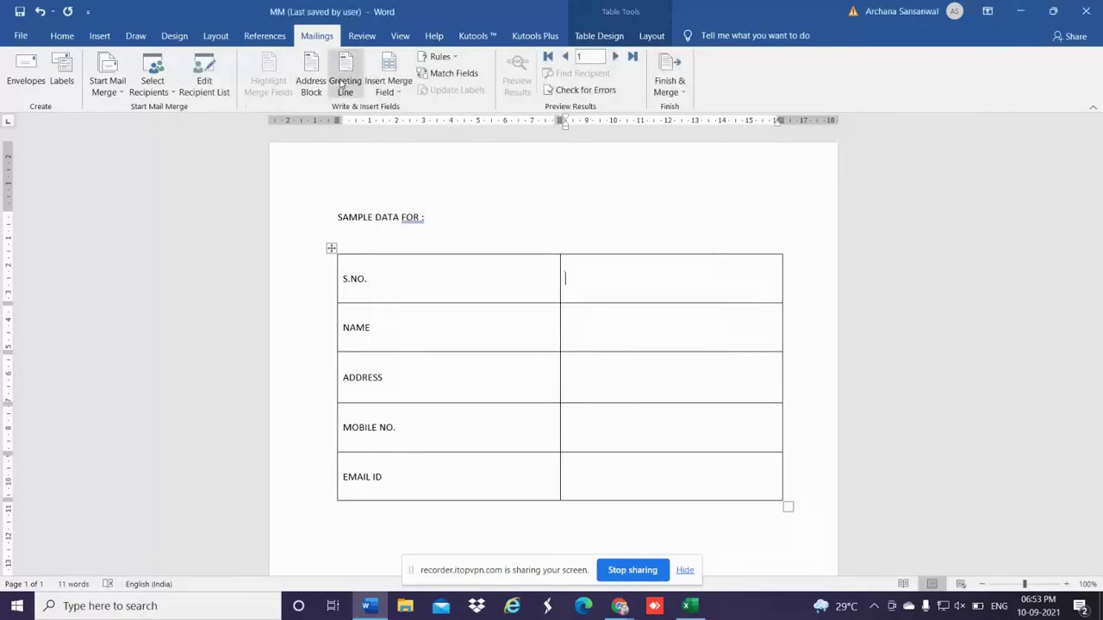
Step: Check the available merge fields, and place the cursor after "SAMPLE DATA FOR :"
click(388, 92)
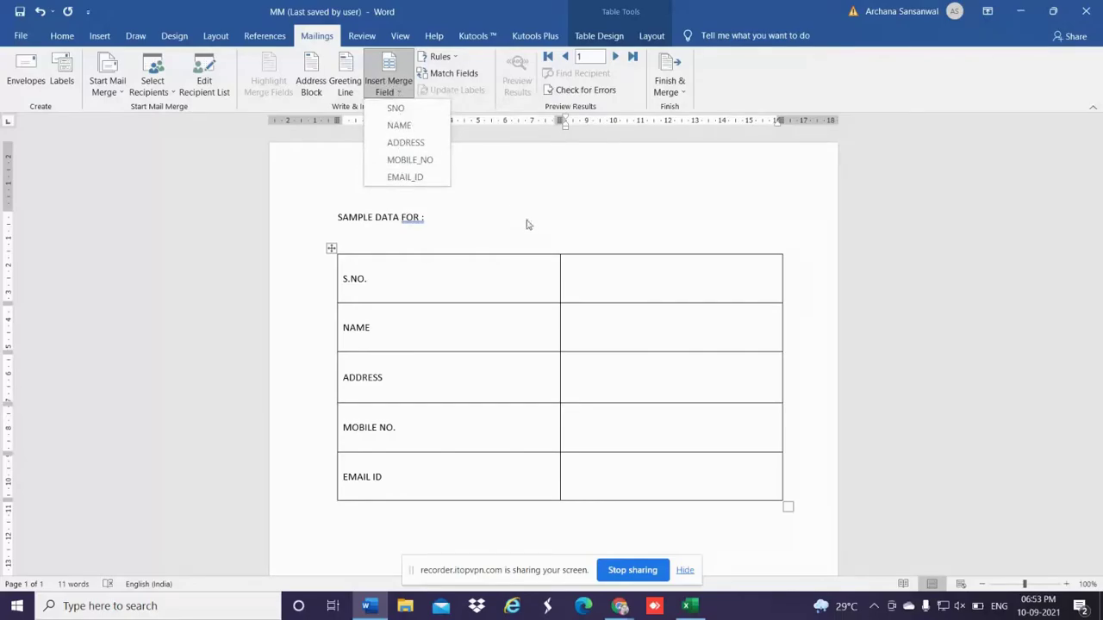
click(470, 218)
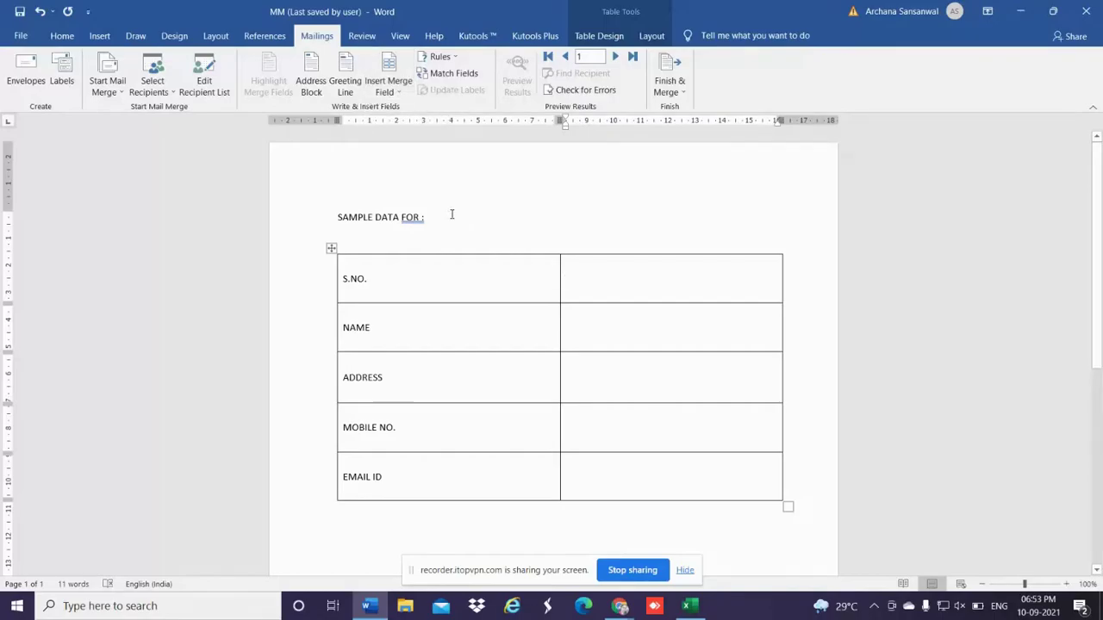
click(451, 215)
Step: Switch to the Excel workbook and review the entries in the NAME column
key(alt+Tab)
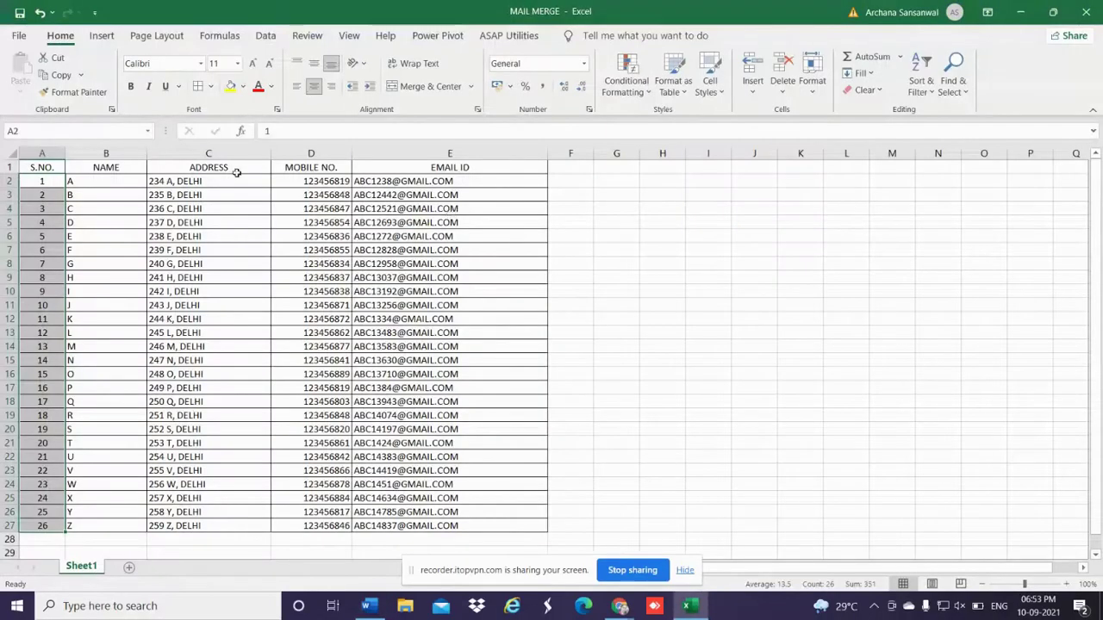
click(121, 168)
key(shift+Down)
key(shift+Down)
key(shift+Down)
key(shift+Down)
key(shift+Down)
key(shift+Down)
key(shift+Down)
key(shift+Down)
key(shift+Down)
key(shift+Down)
key(shift+Down)
key(shift+Down)
key(shift+Down)
key(shift+Down)
key(shift+Down)
key(shift+Down)
key(shift+Down)
key(shift+Down)
key(shift+Down)
key(shift+Down)
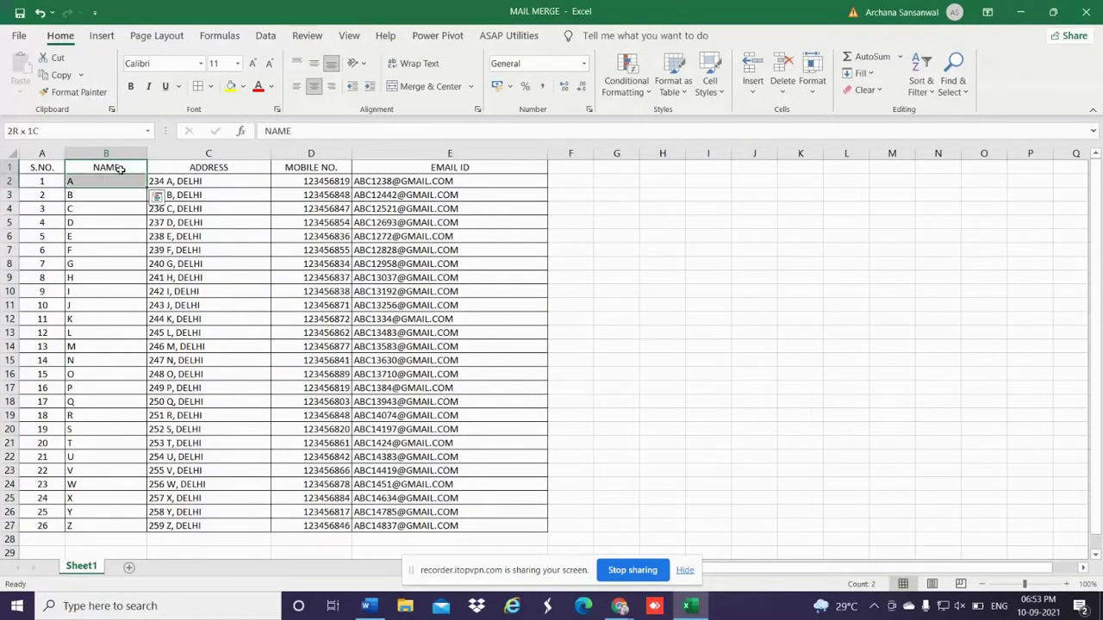
key(shift+Down)
key(shift+Down)
click(121, 168)
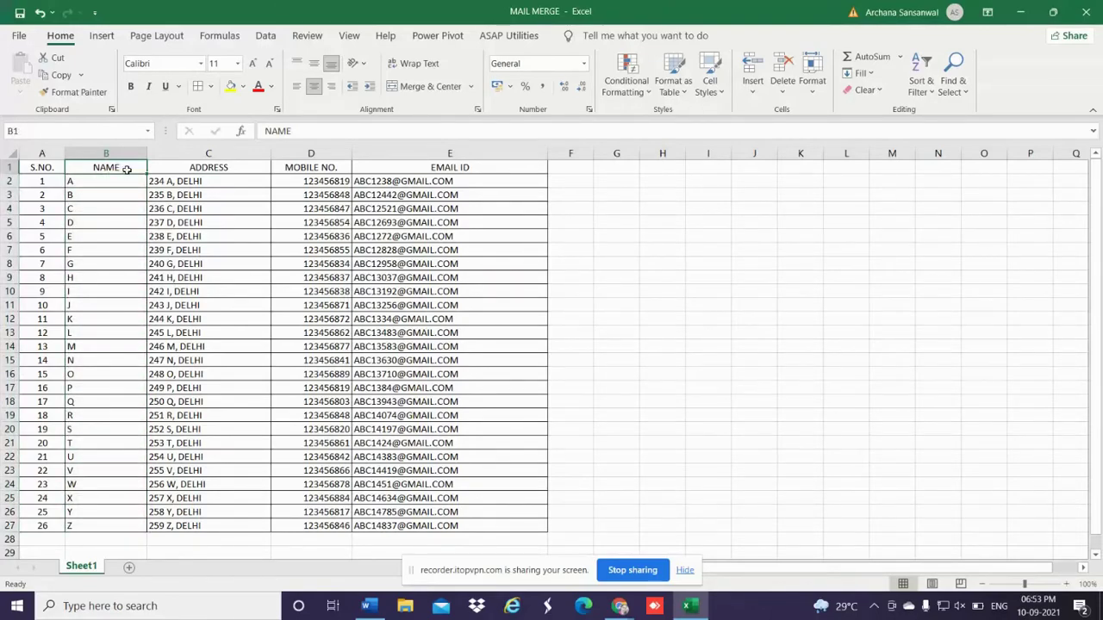
Step: Return to the Word document and insert the NAME merge field after "SAMPLE DATA FOR :"
key(alt+Tab)
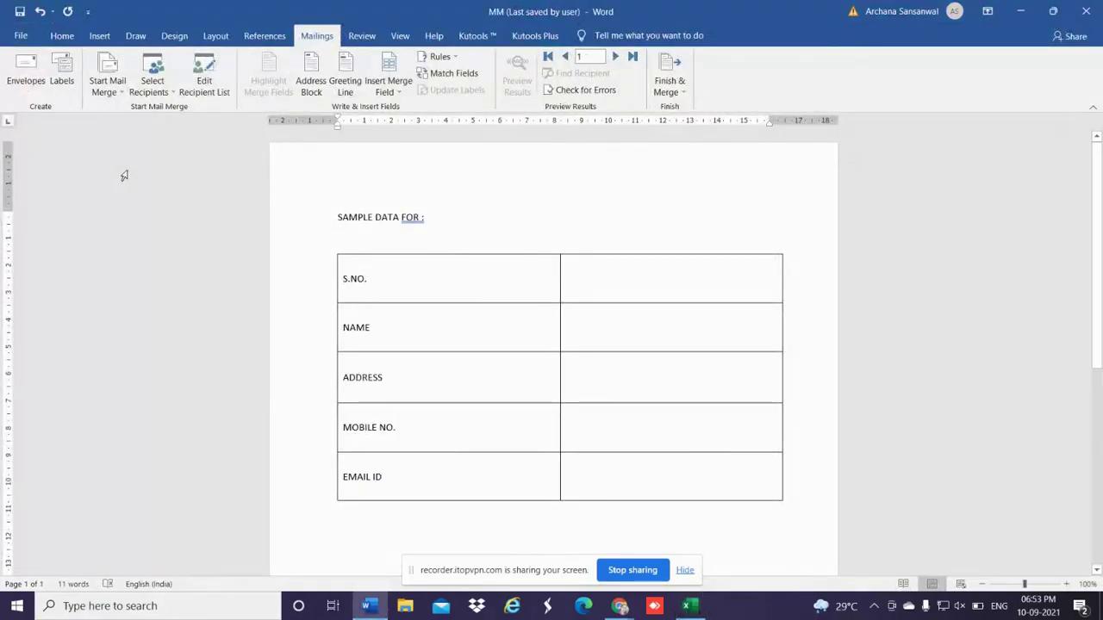
click(388, 87)
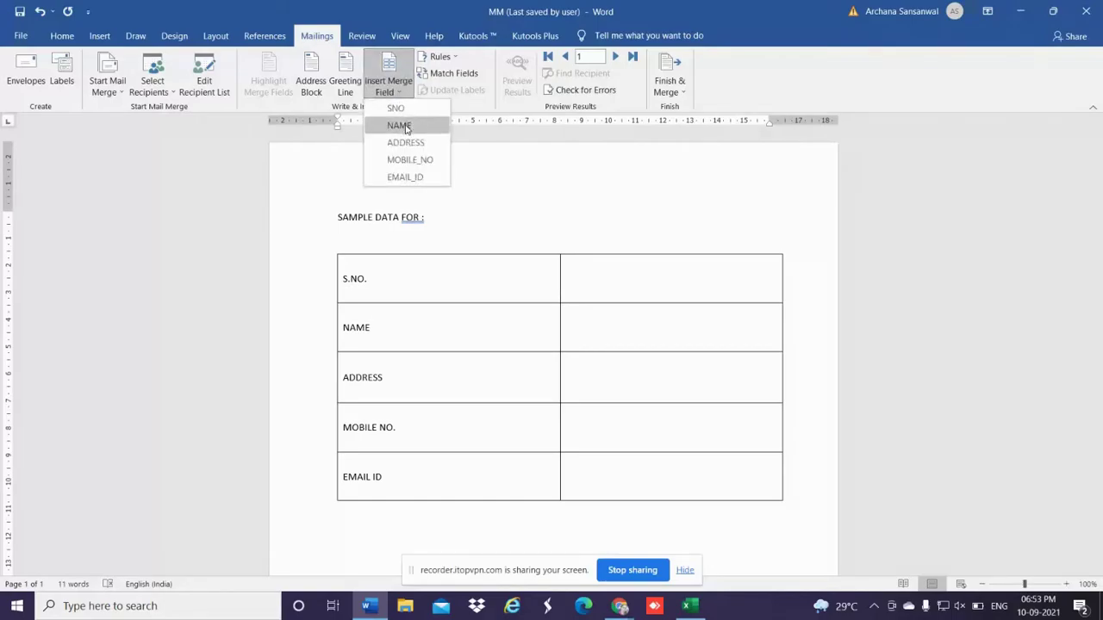
click(399, 126)
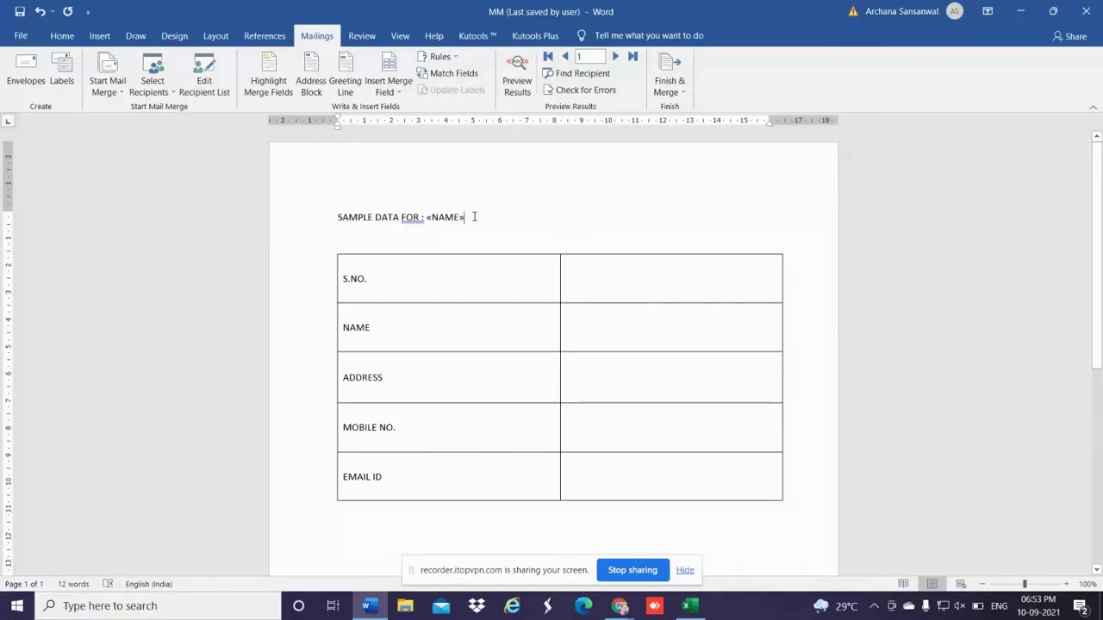
Step: Insert the SNO merge field in the empty table cell beside S.NO
click(594, 286)
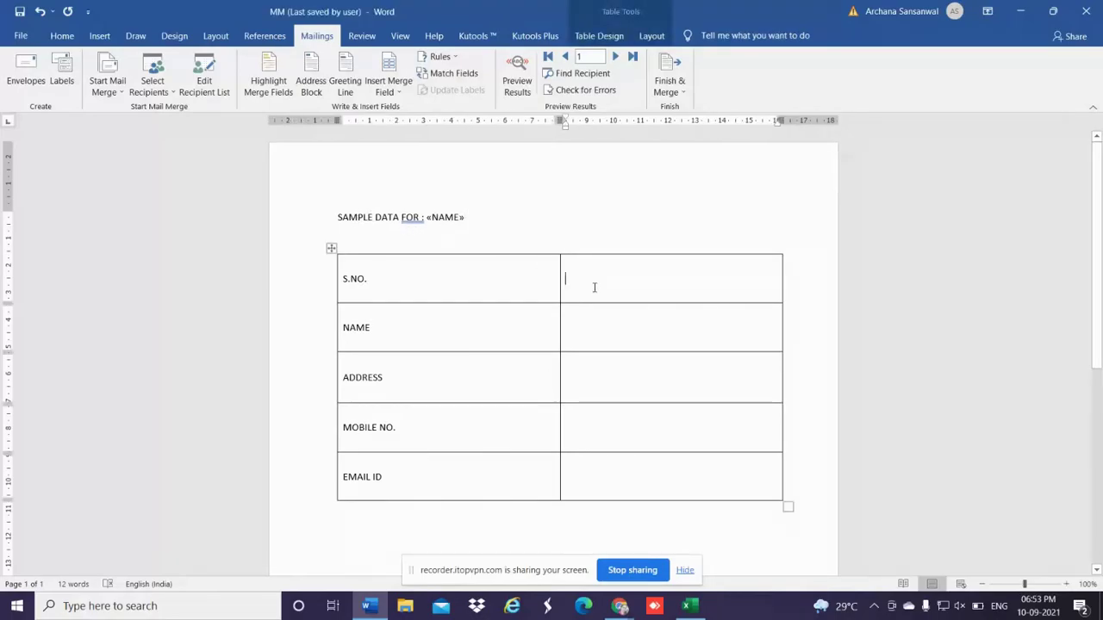
click(388, 89)
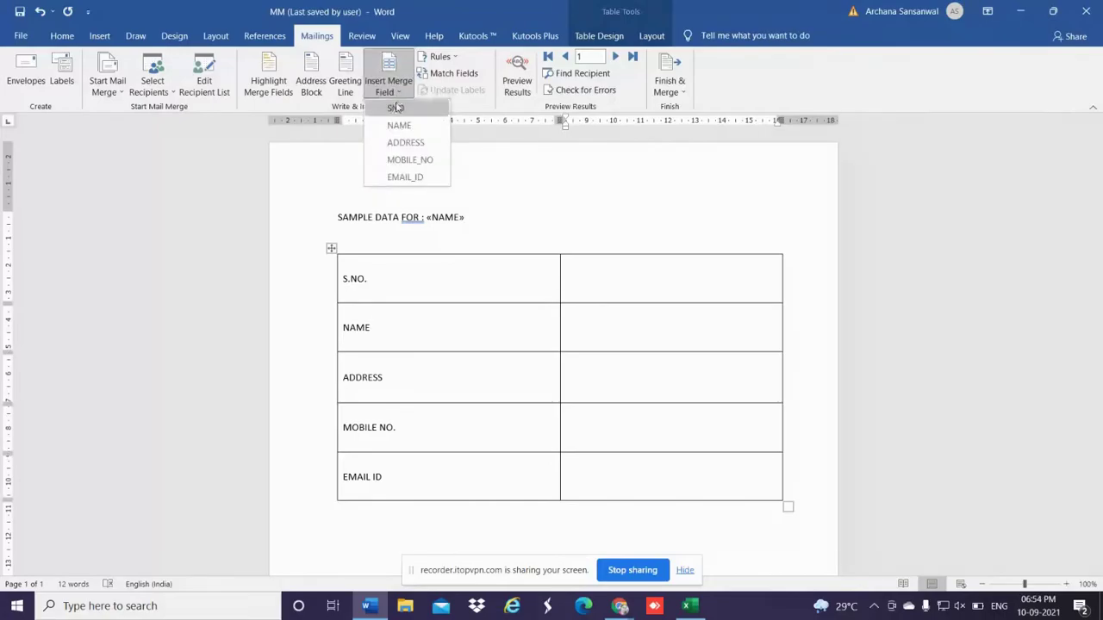
click(395, 109)
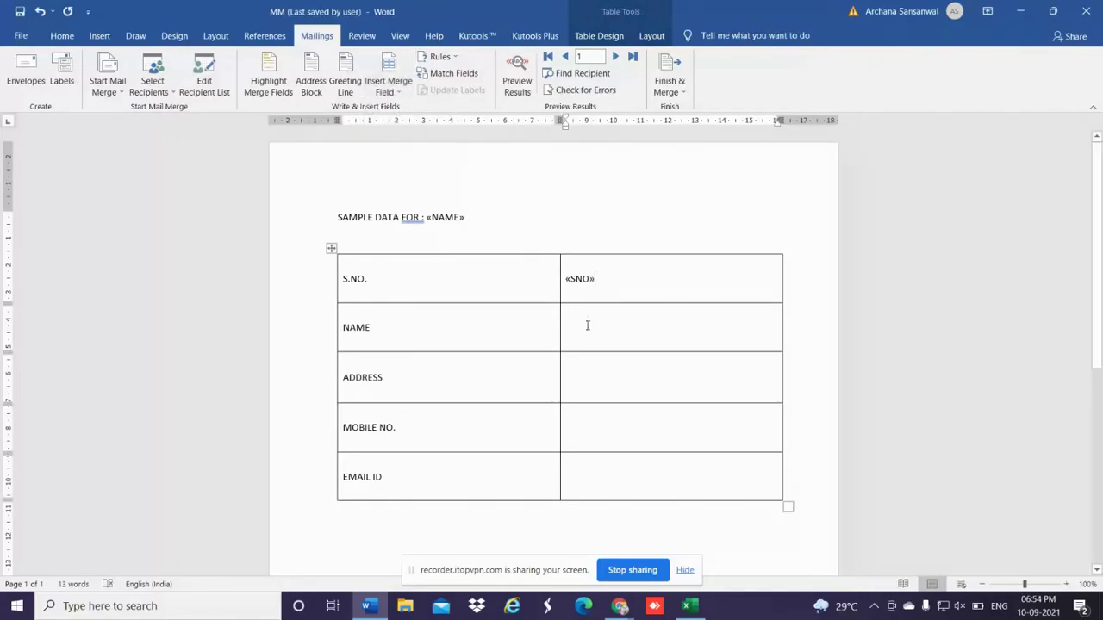
Step: Insert the NAME and ADDRESS merge fields in the empty table cells beside their matching labels
click(389, 91)
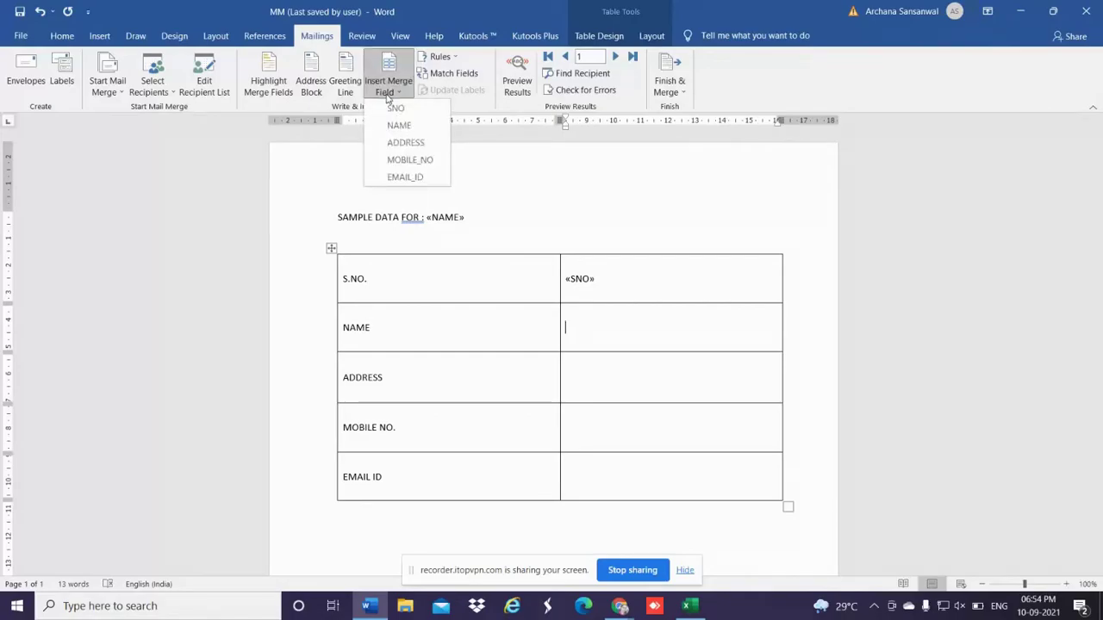
click(399, 125)
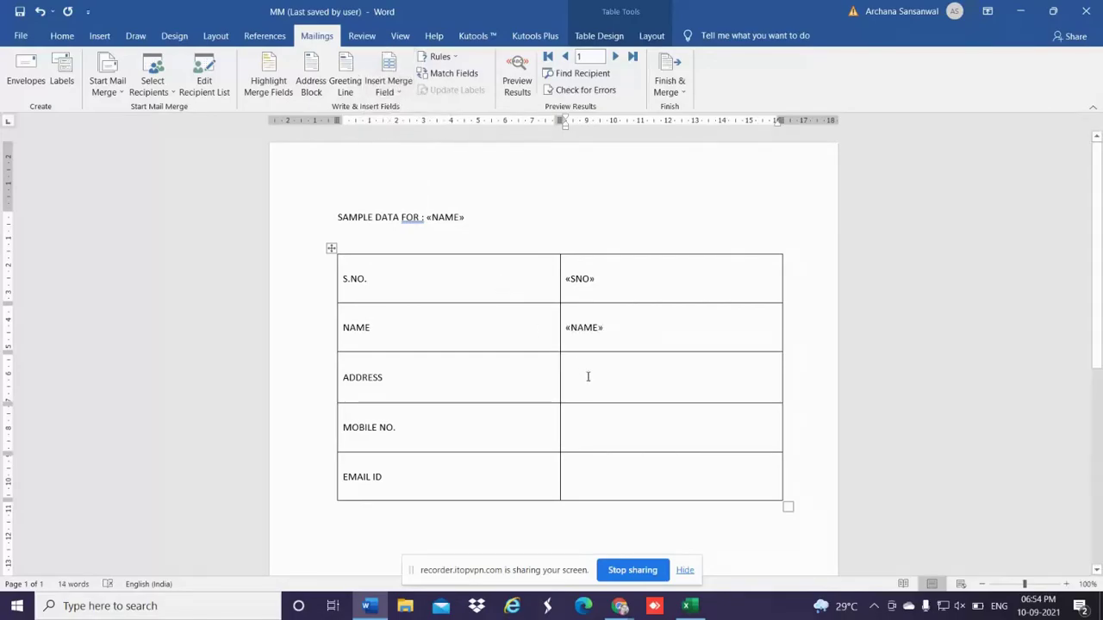
click(389, 87)
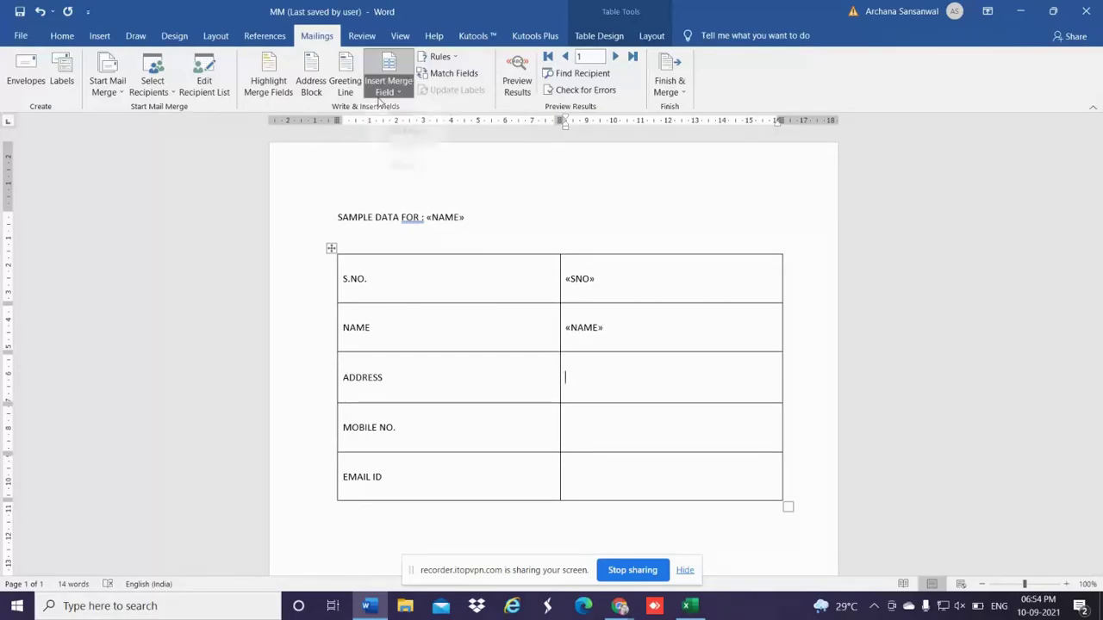
click(389, 143)
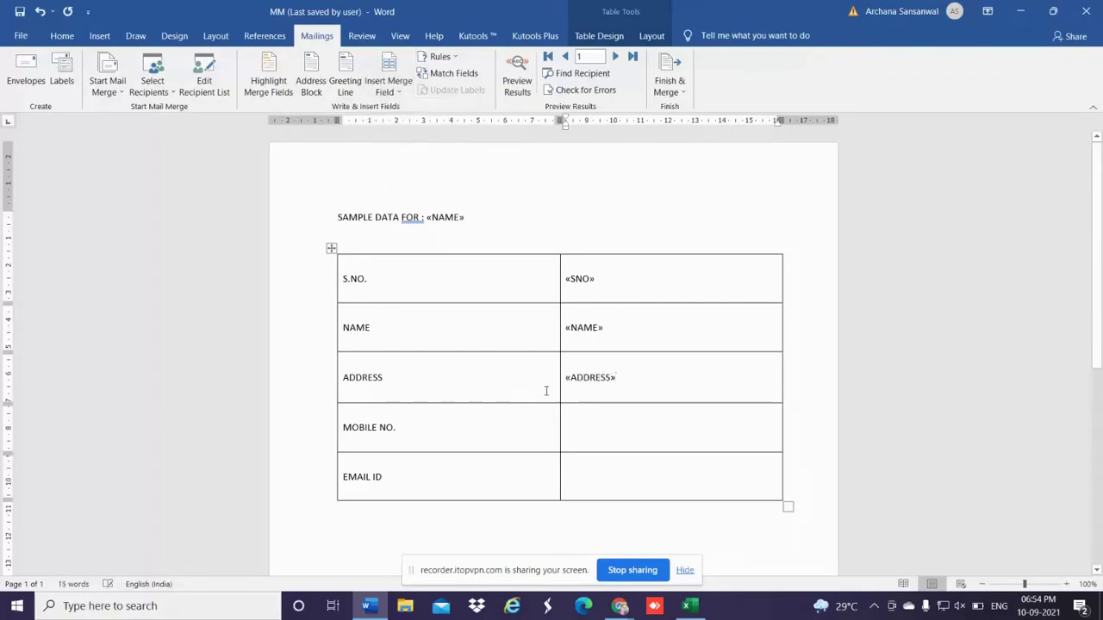
Step: Insert the MOBILE_NO and EMAIL_ID merge fields in the cells beside MOBILE NO. and EMAIL ID
click(388, 89)
click(408, 159)
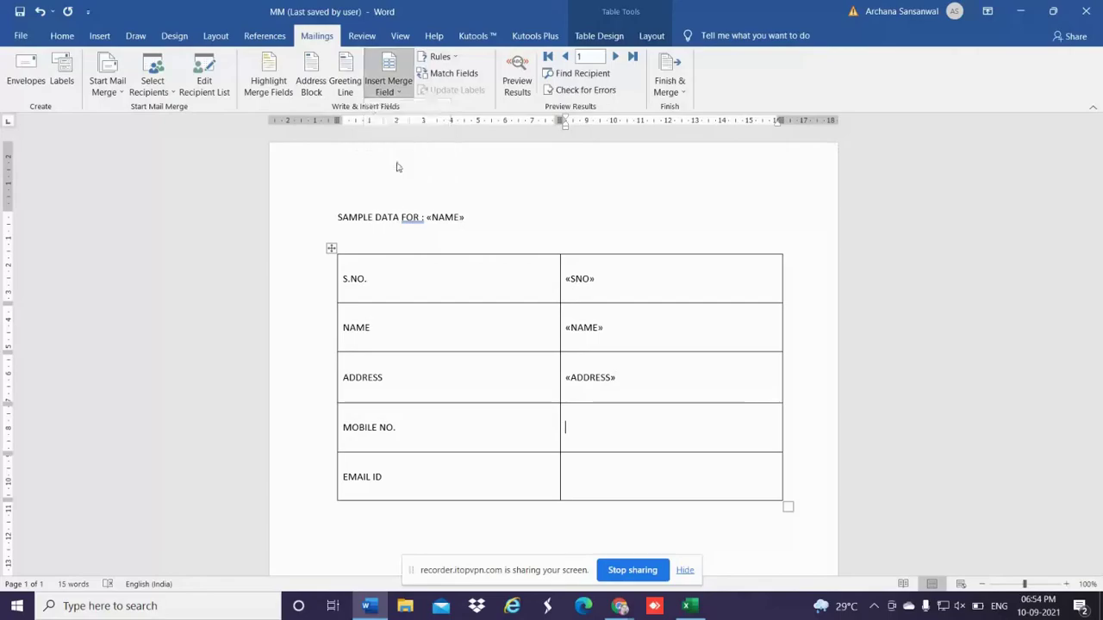
click(592, 465)
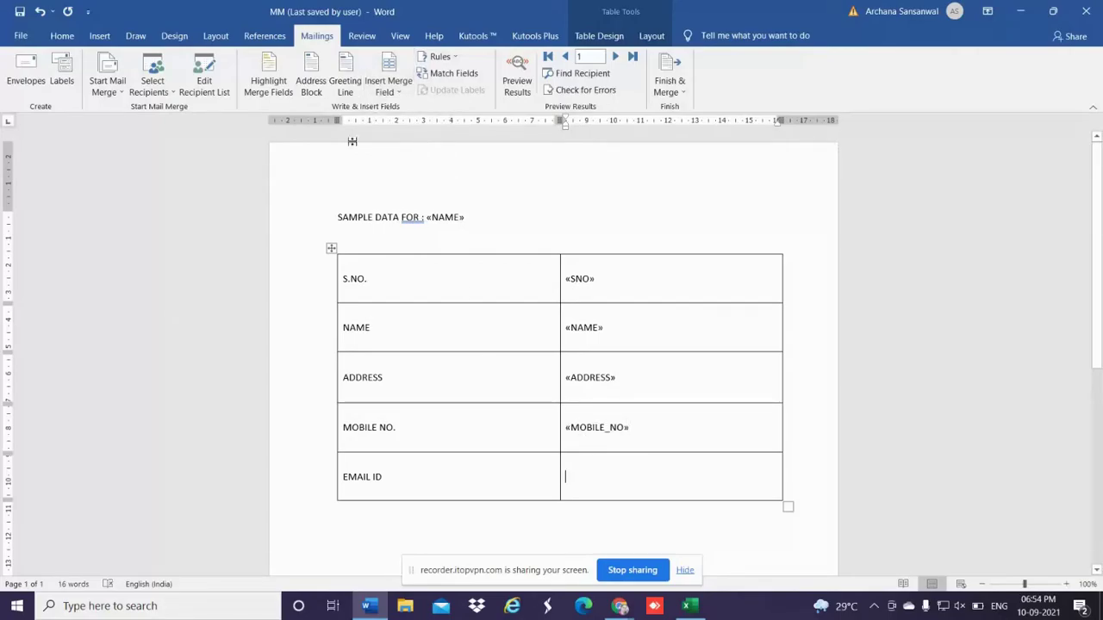
click(389, 86)
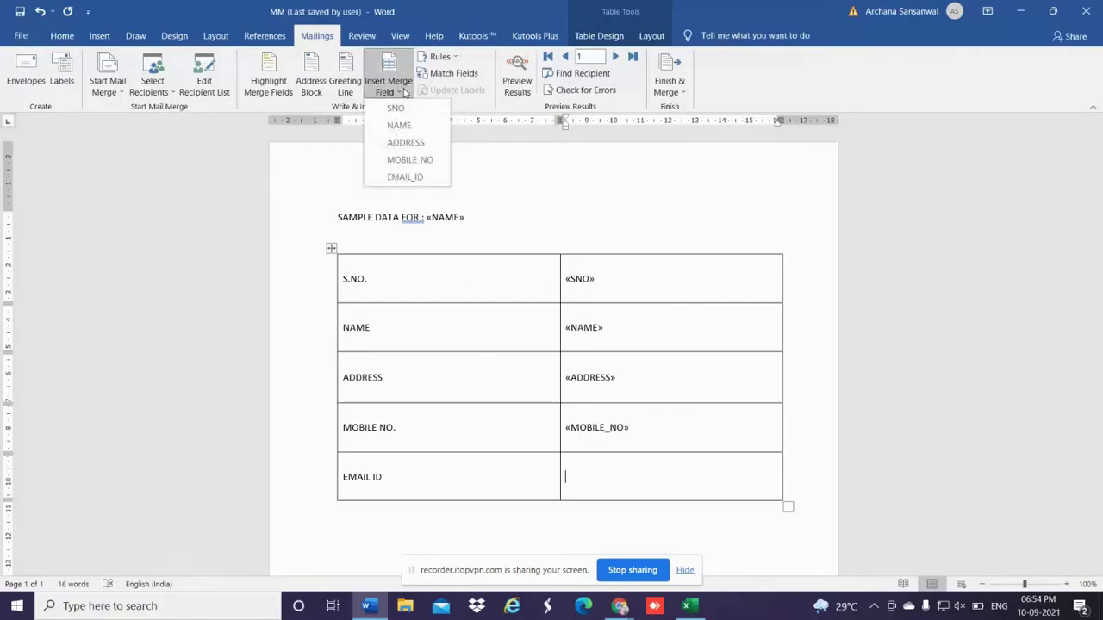
click(408, 178)
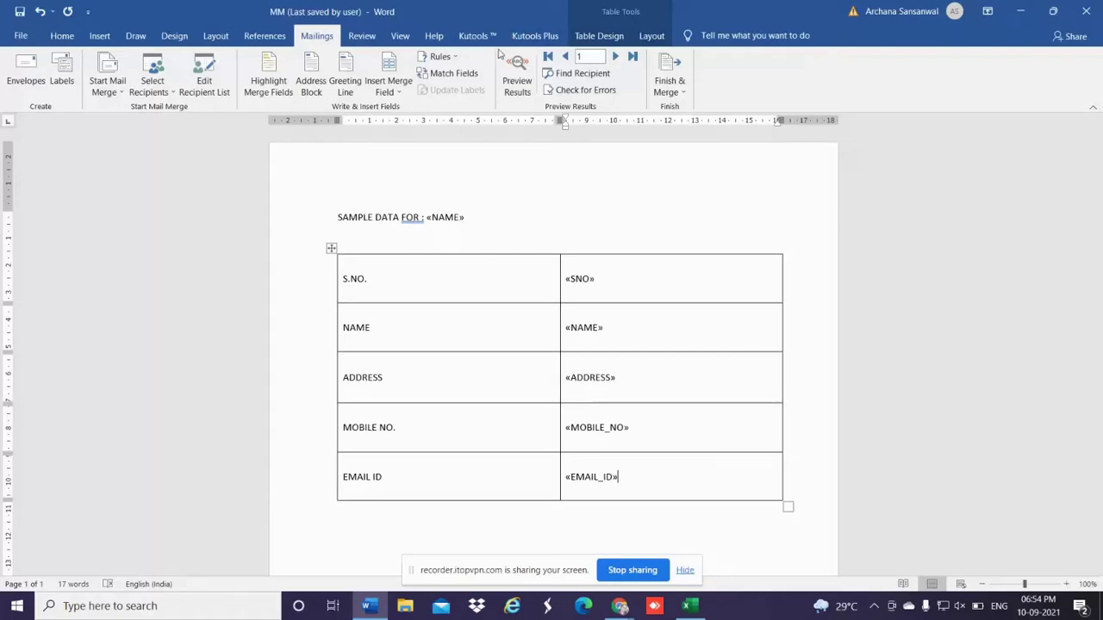
Step: Preview the merge results, stepping through the first four records and then jumping to the last one
click(516, 69)
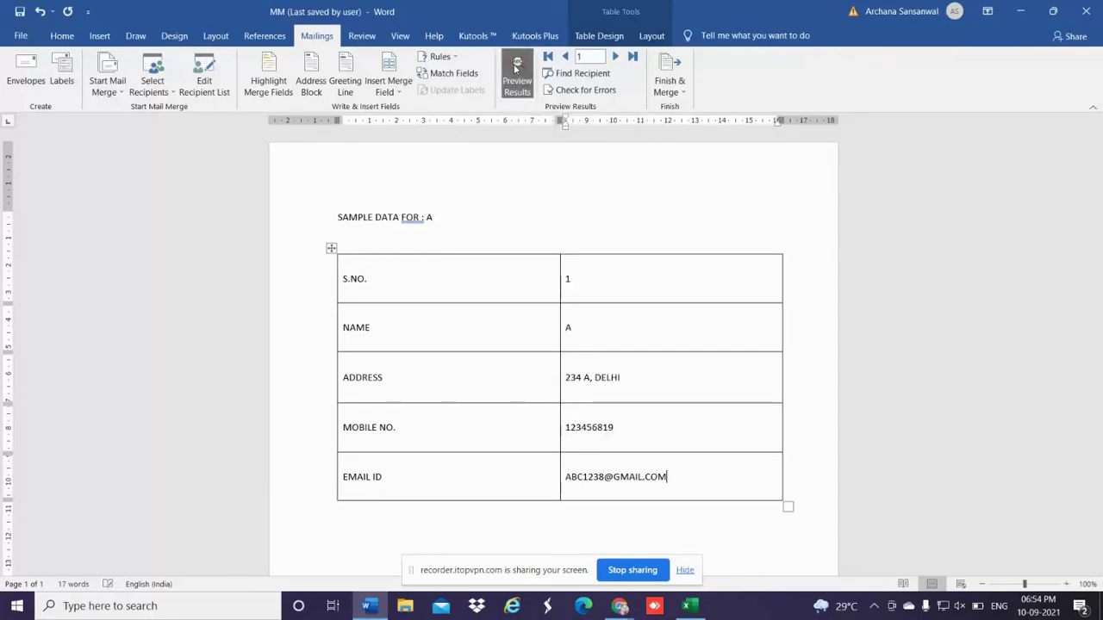
click(615, 57)
click(616, 57)
click(616, 58)
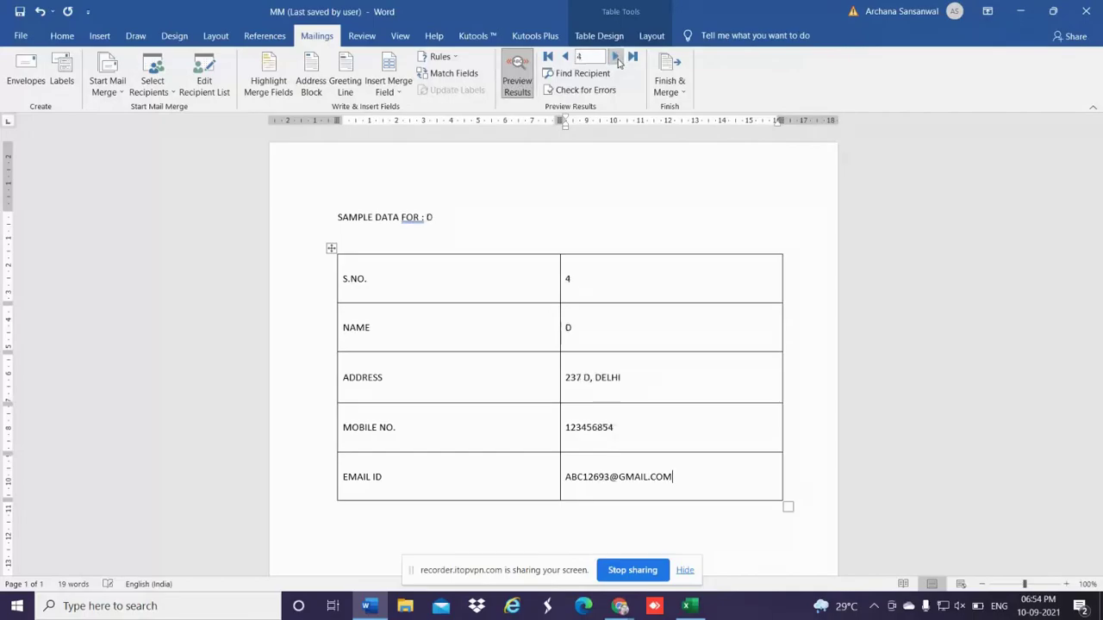
click(633, 57)
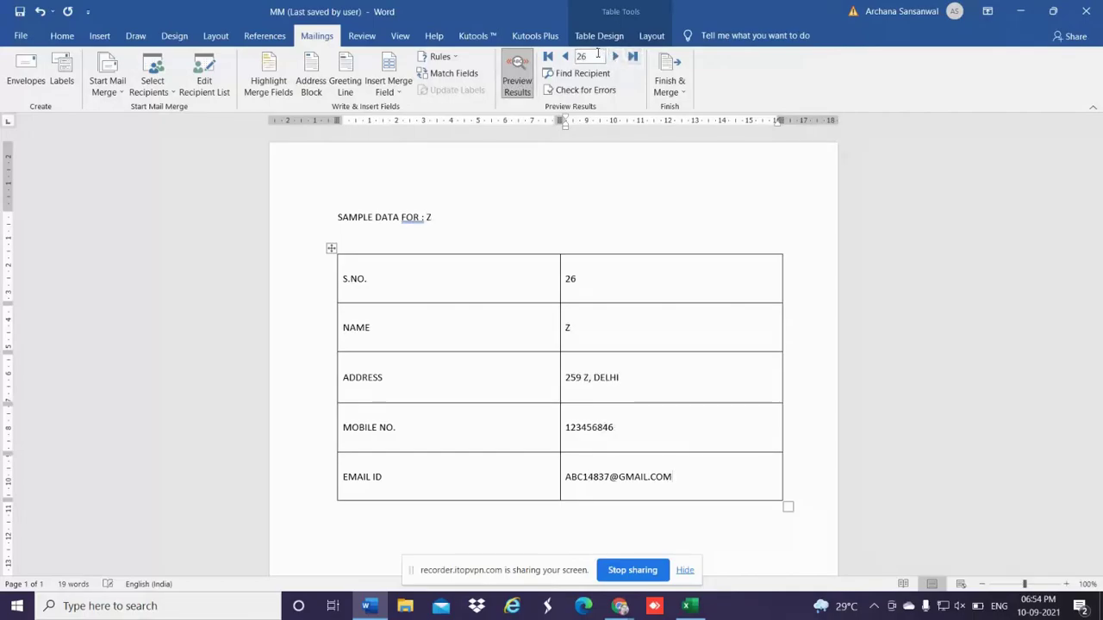
Step: Check the last S.NO. entry in the MAIL MERGE Excel workbook, and return to the Word document
key(alt+Tab)
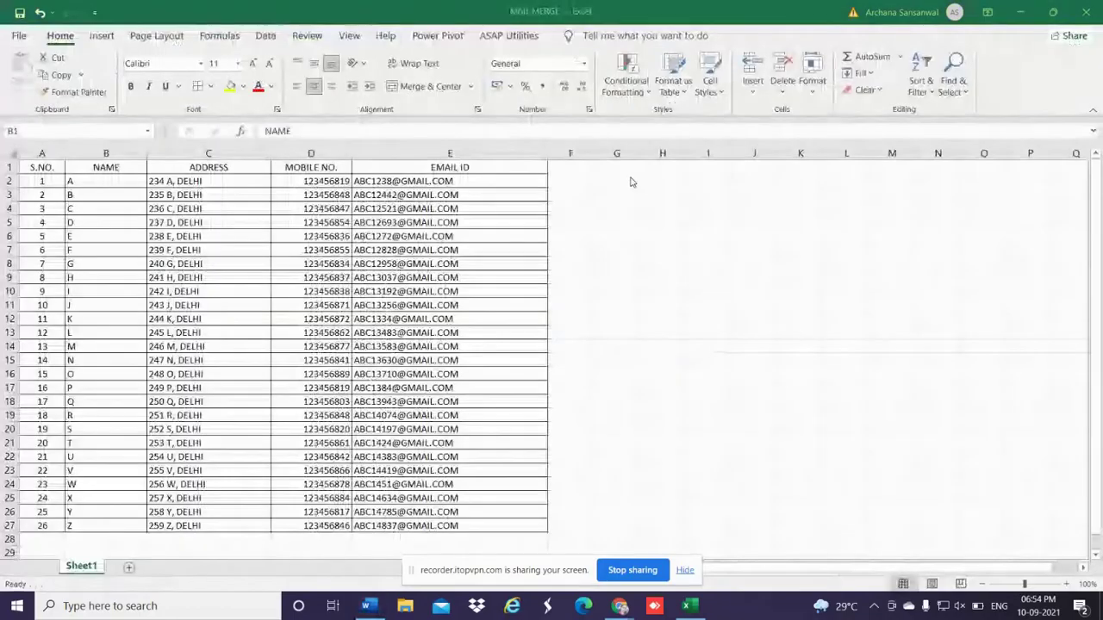
click(47, 527)
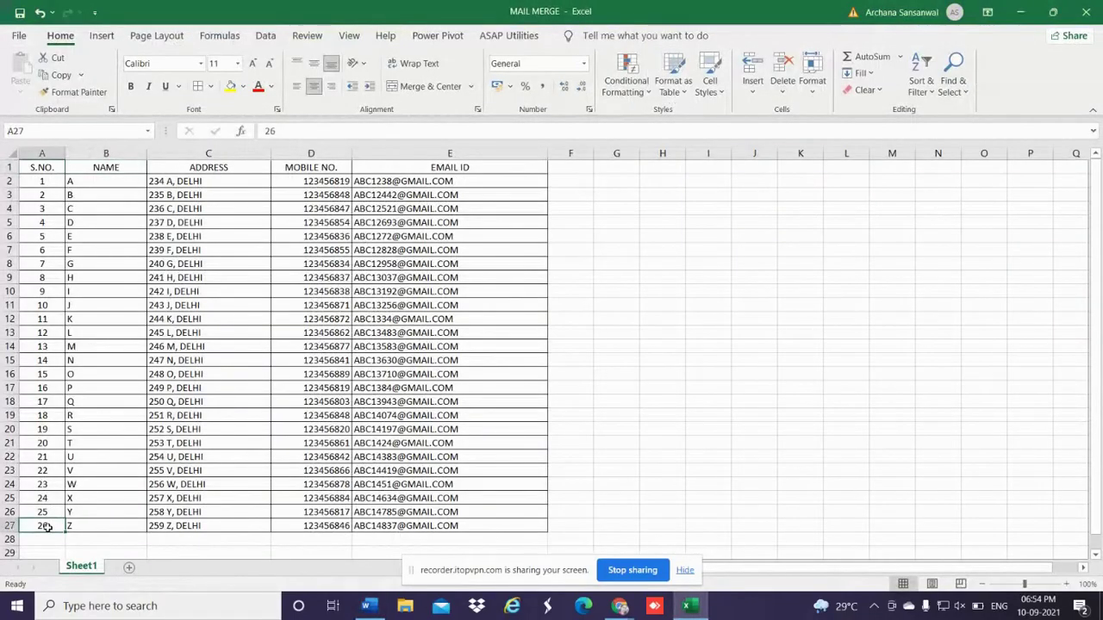
click(1021, 15)
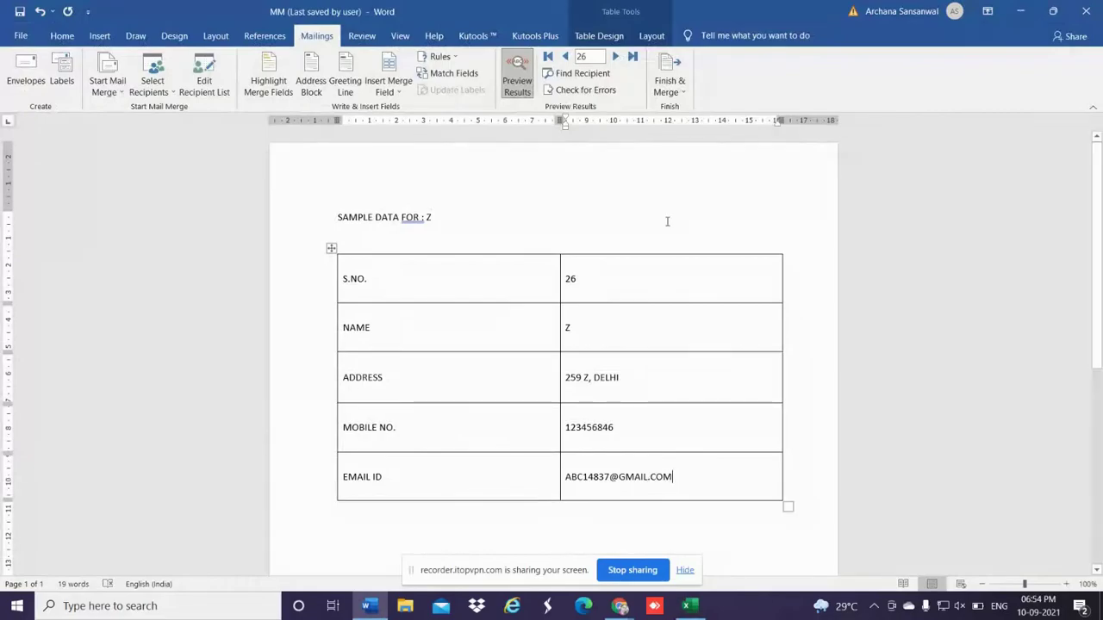
Step: Finish the merge by merging all records into a new document of individual letters
click(675, 89)
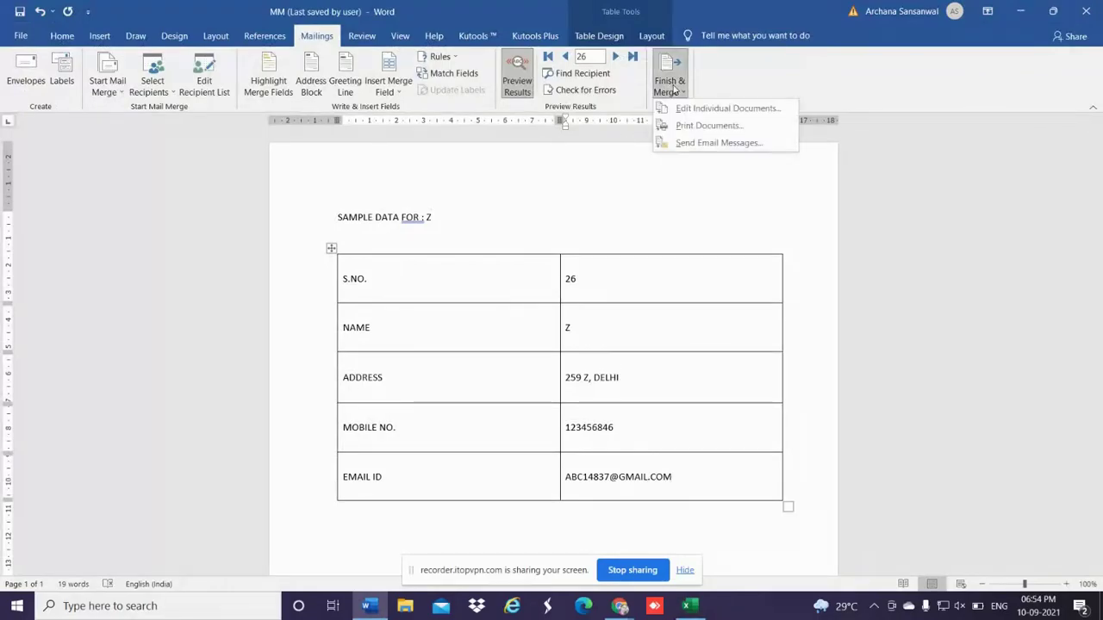
click(684, 110)
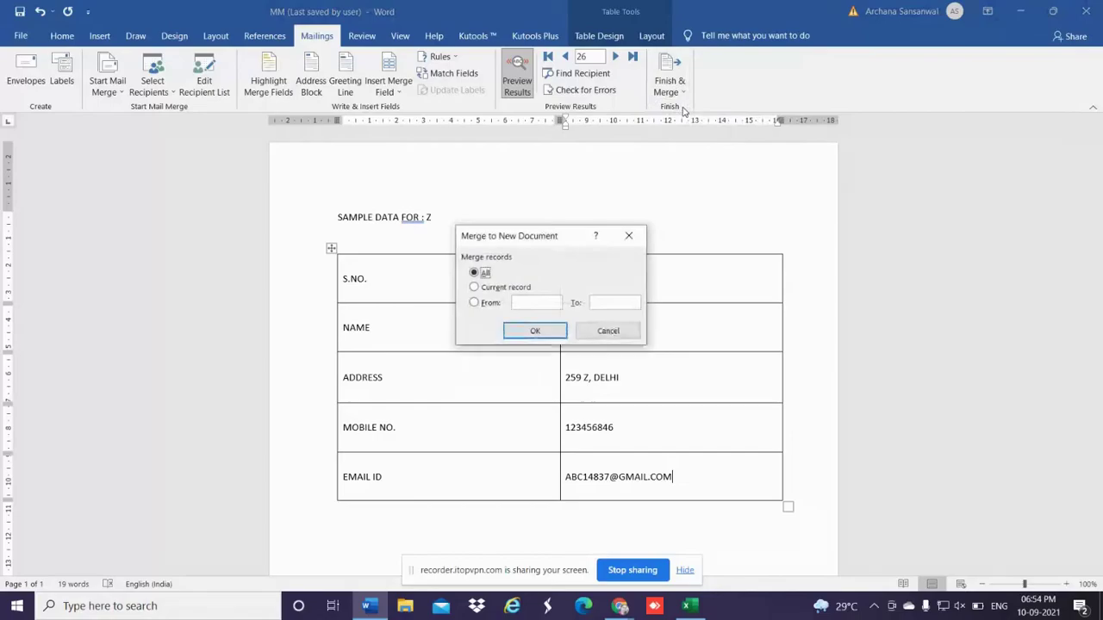
click(522, 329)
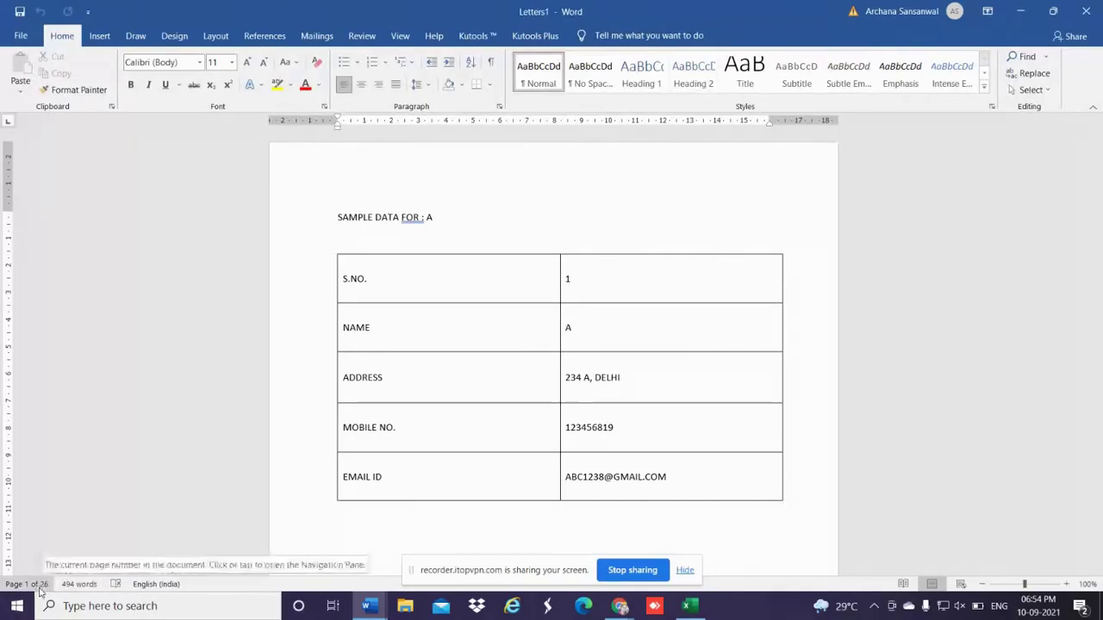
Step: Page through the merged letters from the first record onward to examine each filled-in heading and table
click(336, 382)
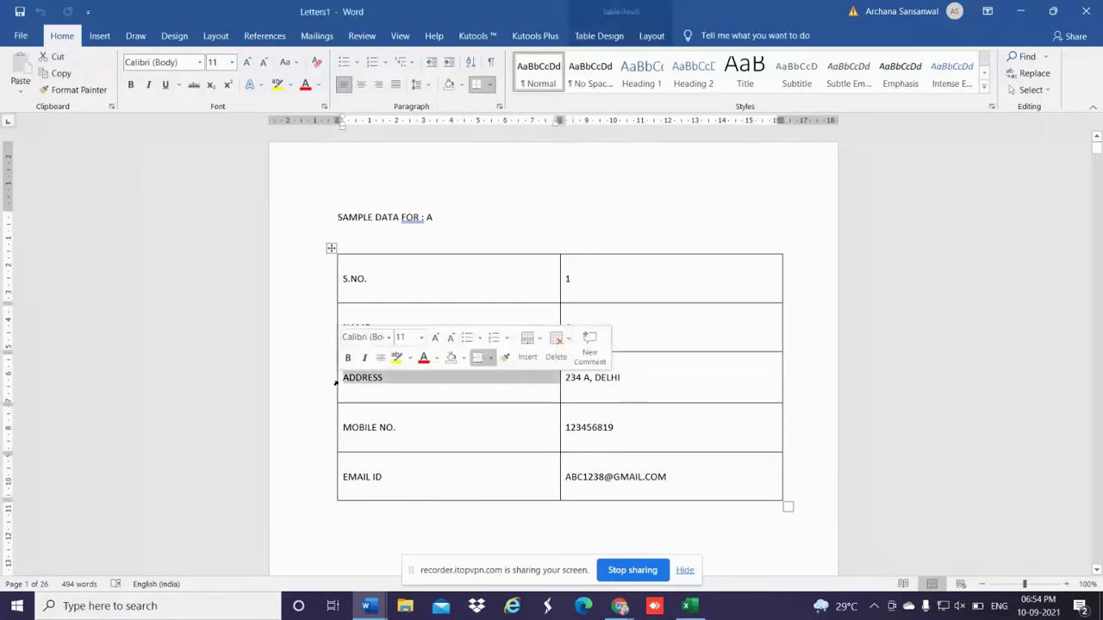
click(817, 397)
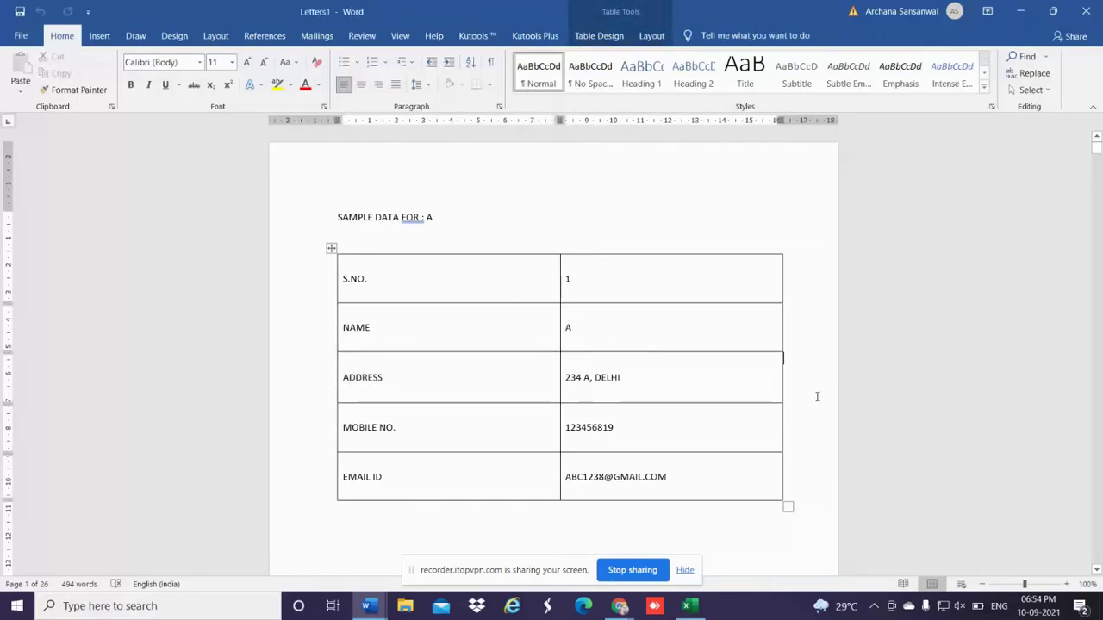
scroll(816, 397, down, 20)
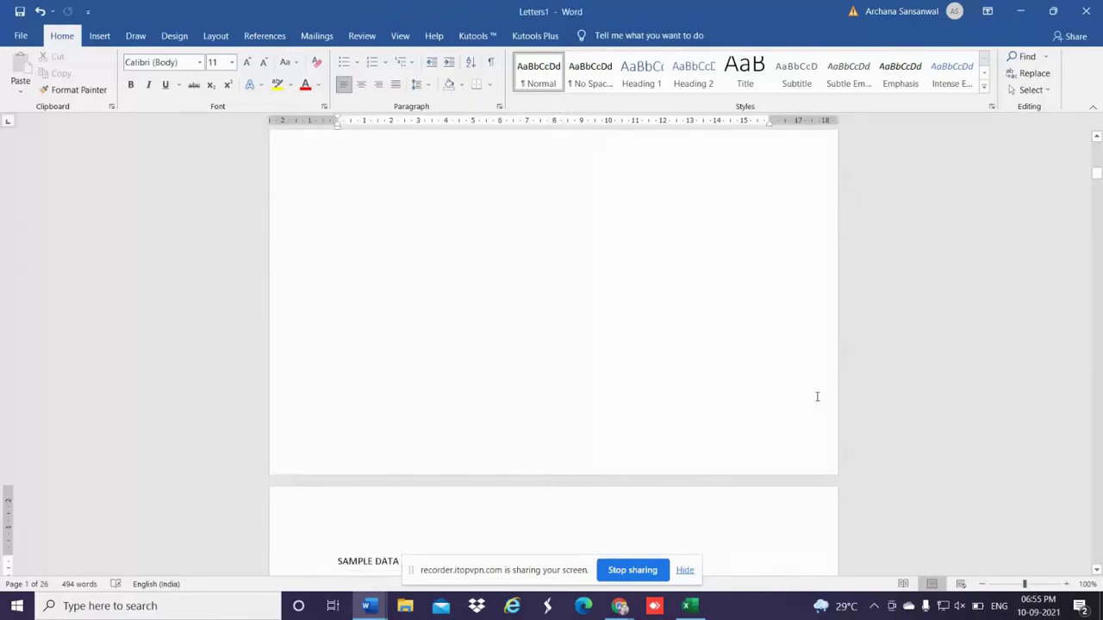
scroll(817, 396, down, 5)
key(Page_Down)
key(Page_Down)
key(Page_Down)
key(Page_Down)
key(Page_Down)
key(Page_Down)
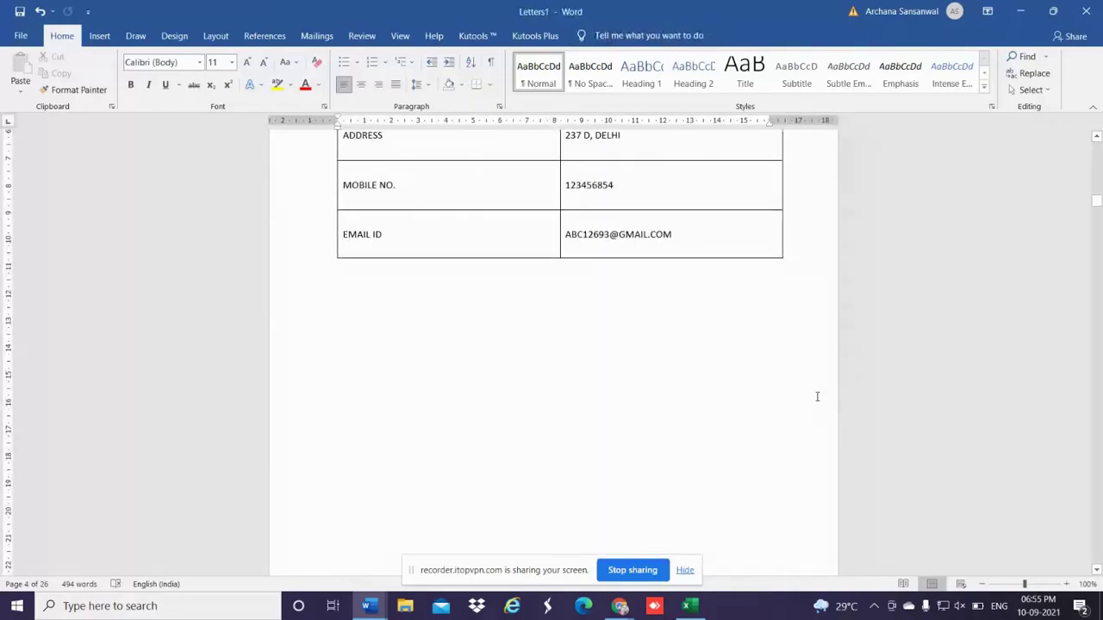
key(Page_Down)
key(Page_Down)
key(Page_Down)
key(Page_Down)
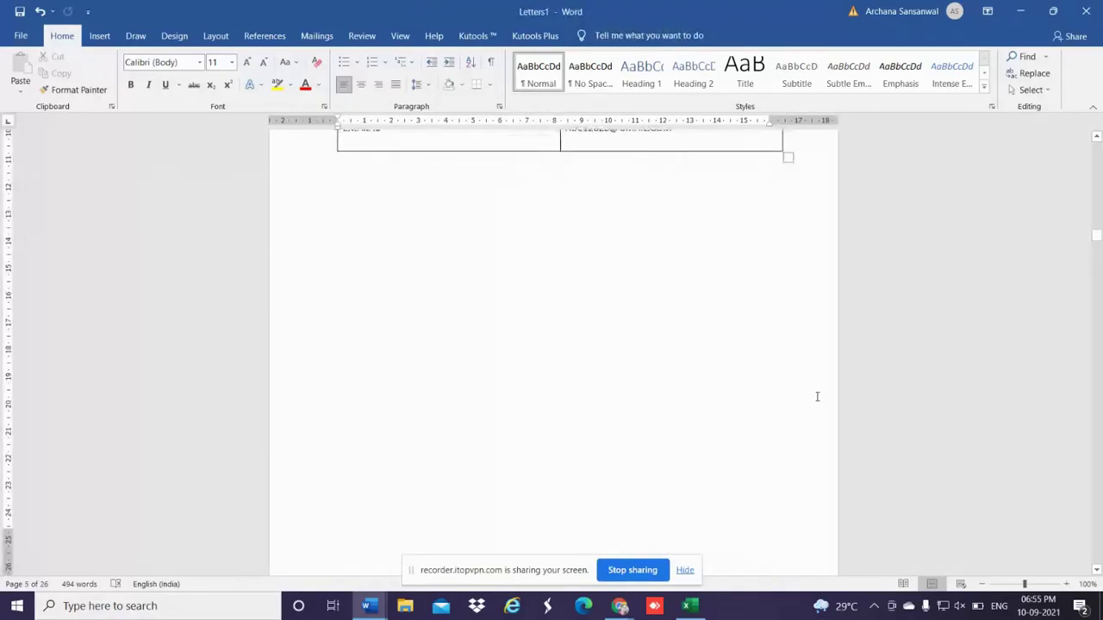
key(Page_Down)
key(Page_Down)
key(Page_Down)
key(Page_Down)
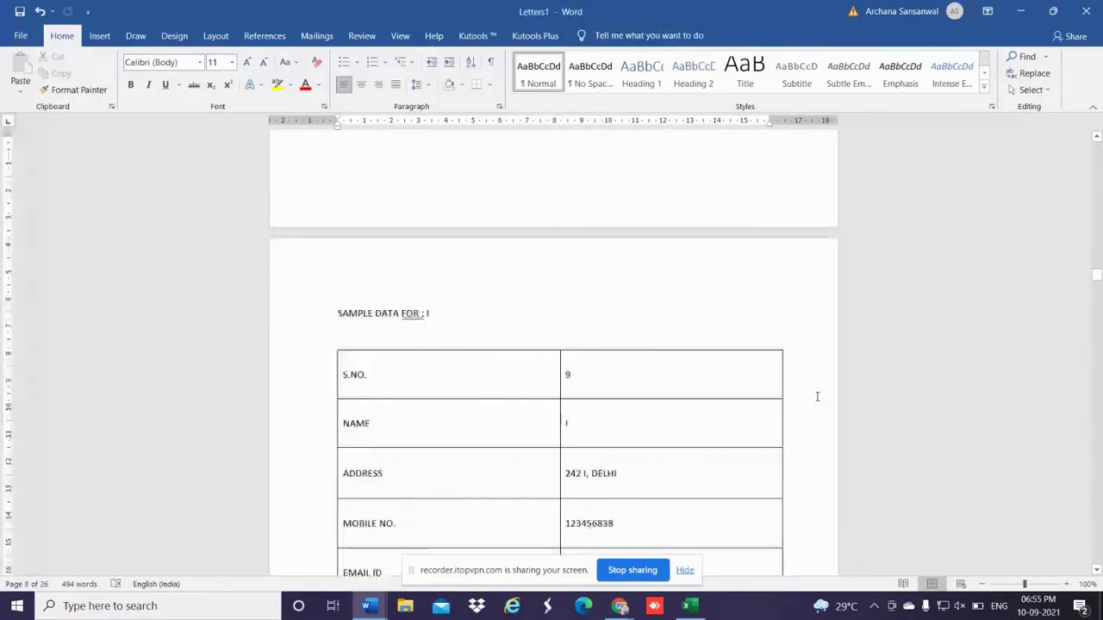
key(Page_Down)
key(Page_Down)
key(Page_Down)
key(Page_Down)
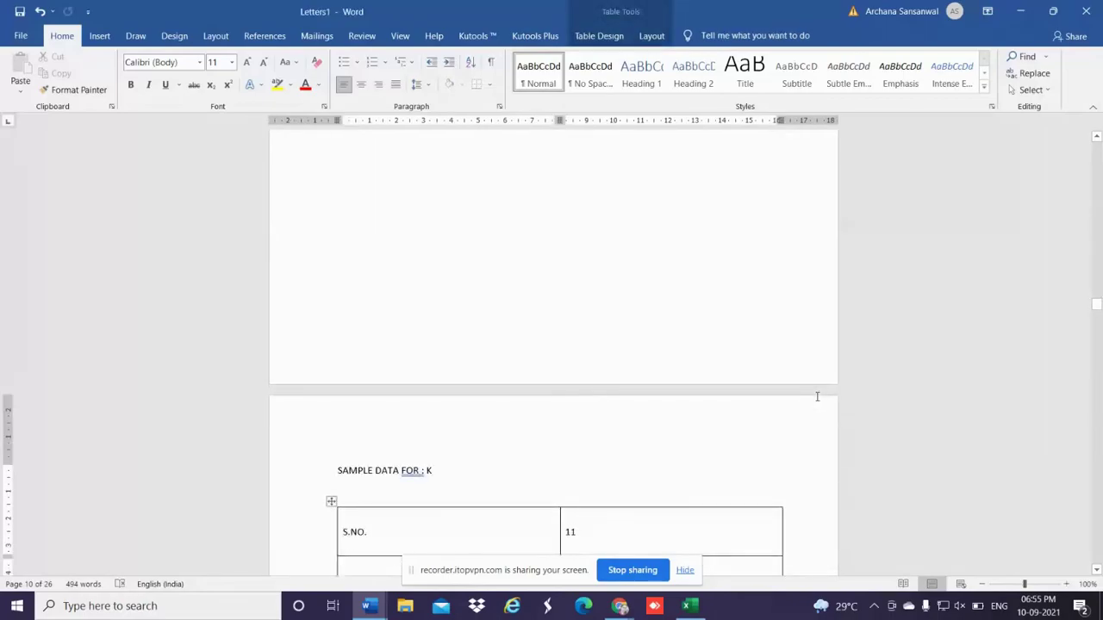
key(Page_Down)
key(Page_Down)
key(Page_Down)
key(Page_Down)
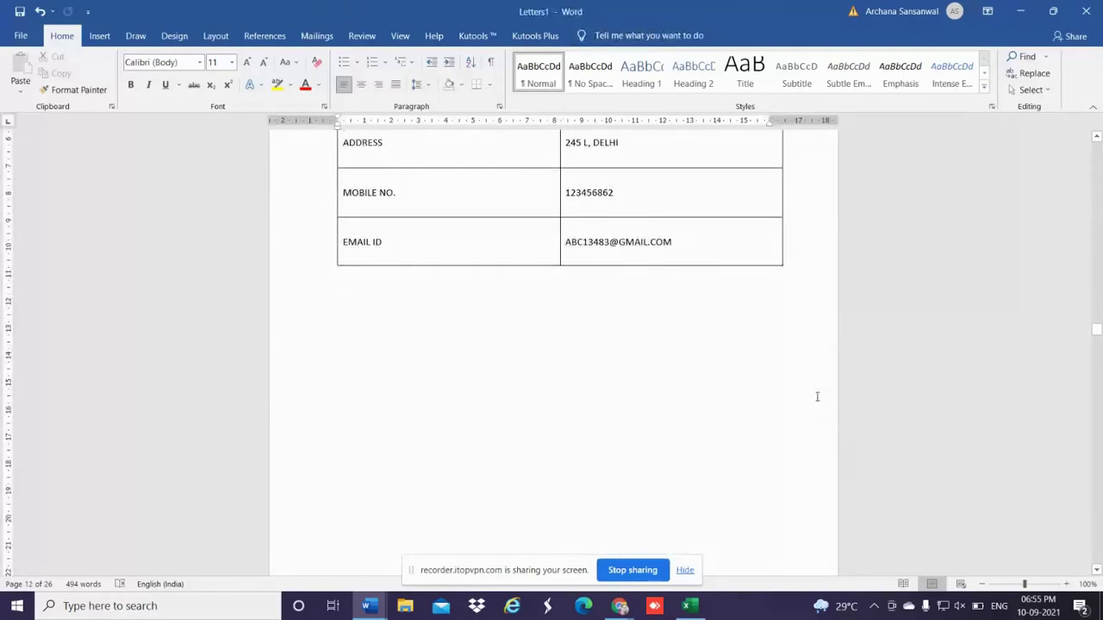
key(Page_Down)
key(Page_Down)
key(Page_Down)
key(Page_Down)
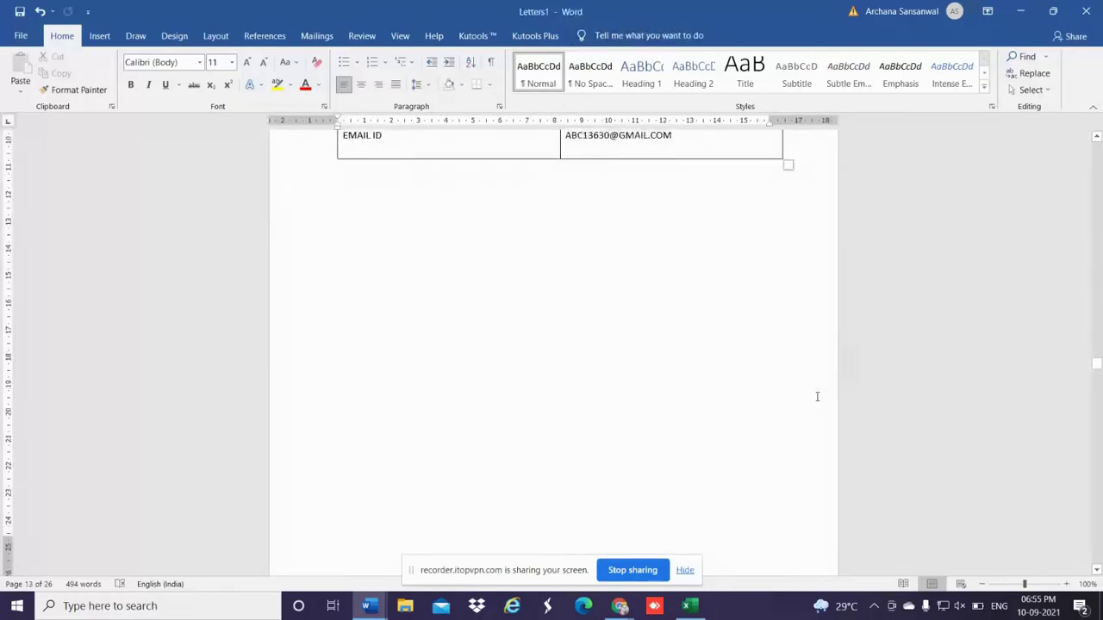
key(Page_Down)
key(Page_Down)
key(Page_Down)
key(Page_Down)
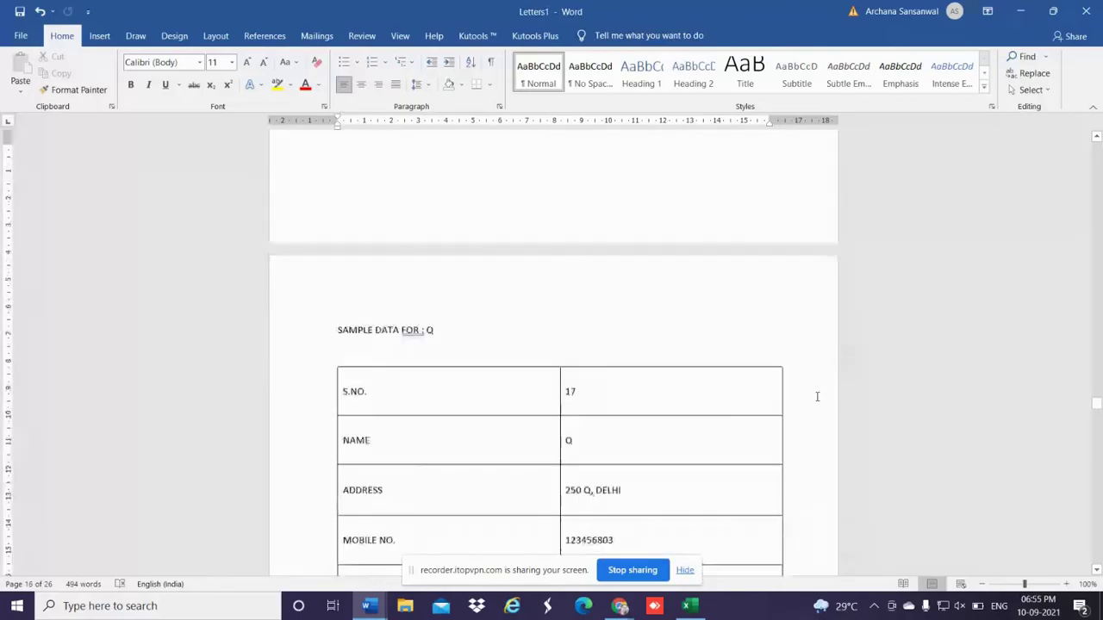
key(Page_Down)
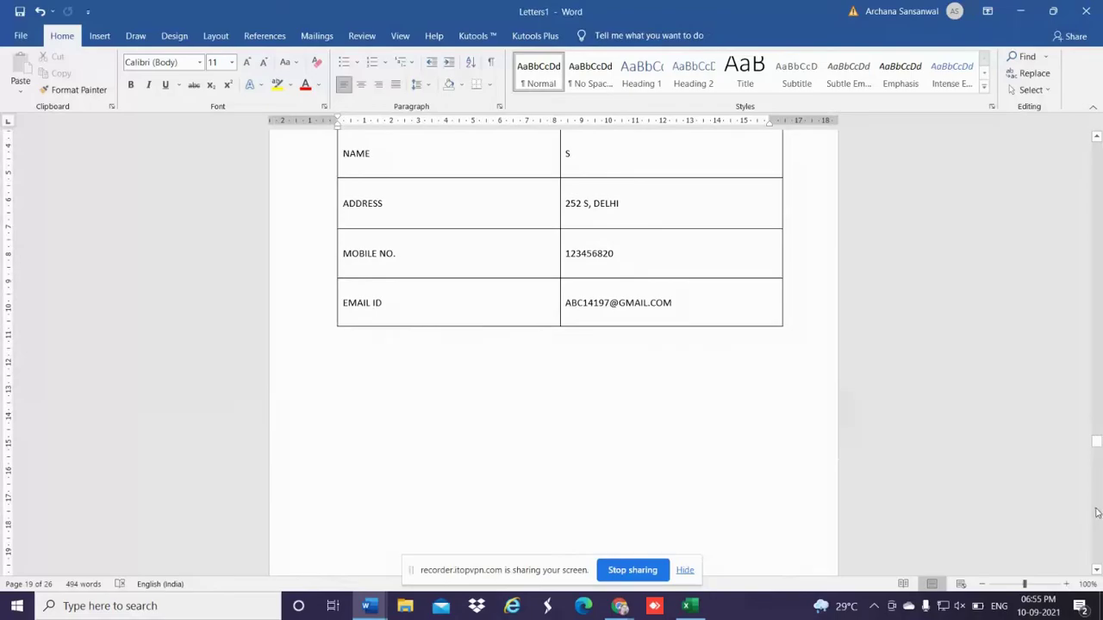
Step: Go to the final letter of the merged document and view its heading and table
drag(1091, 440, 1096, 558)
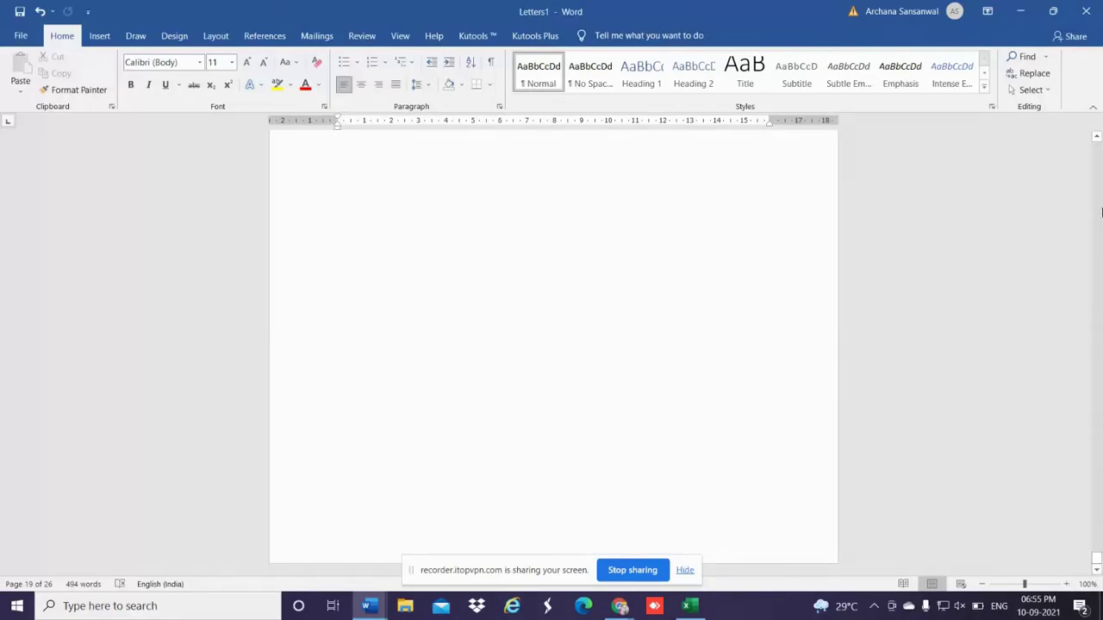
click(1096, 138)
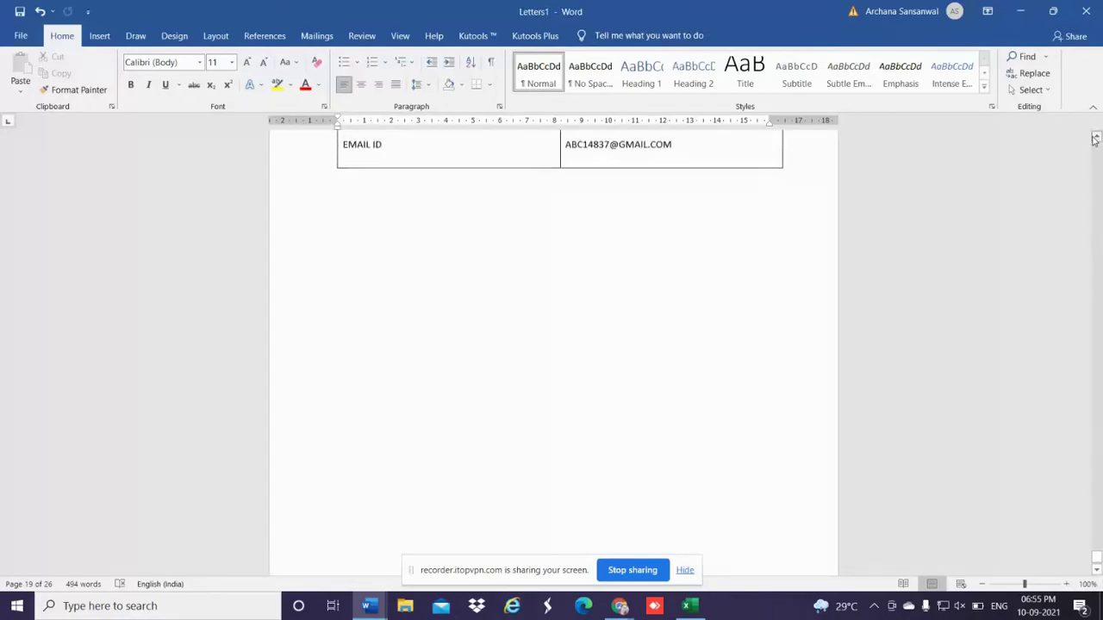
click(1096, 138)
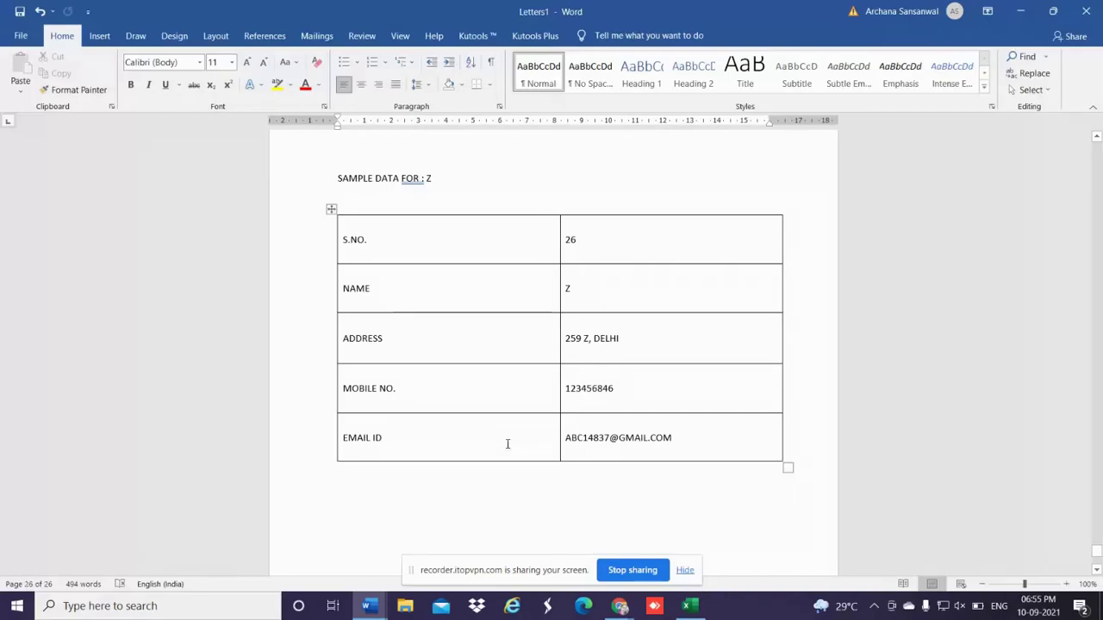
Step: Save the merged letters on the Desktop as a Word document named "merge final"
click(21, 35)
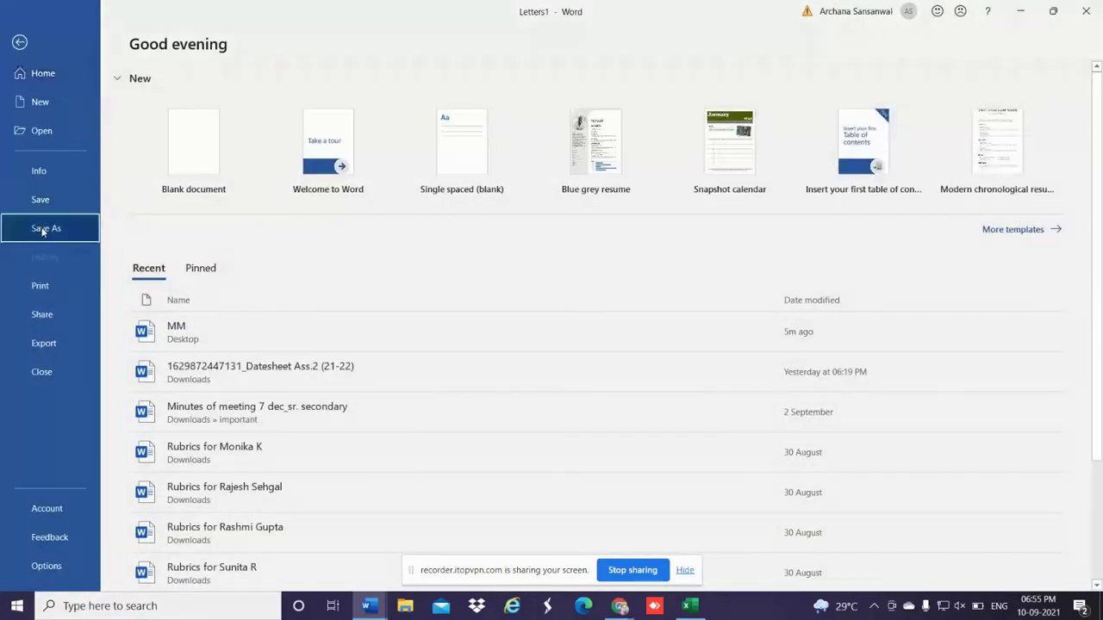
click(43, 228)
click(447, 156)
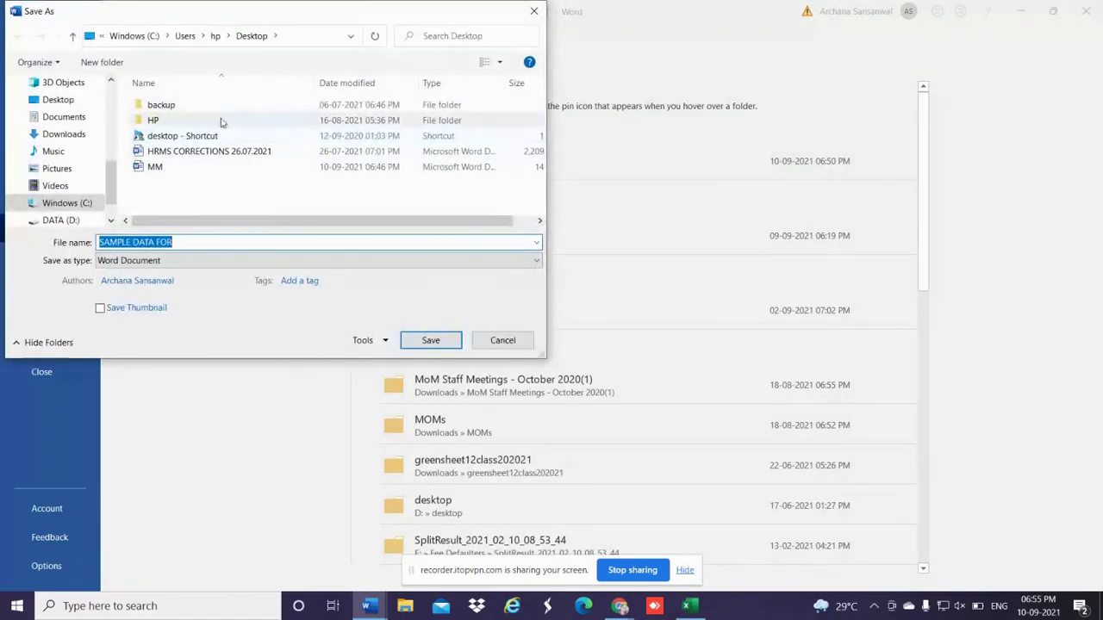
click(74, 102)
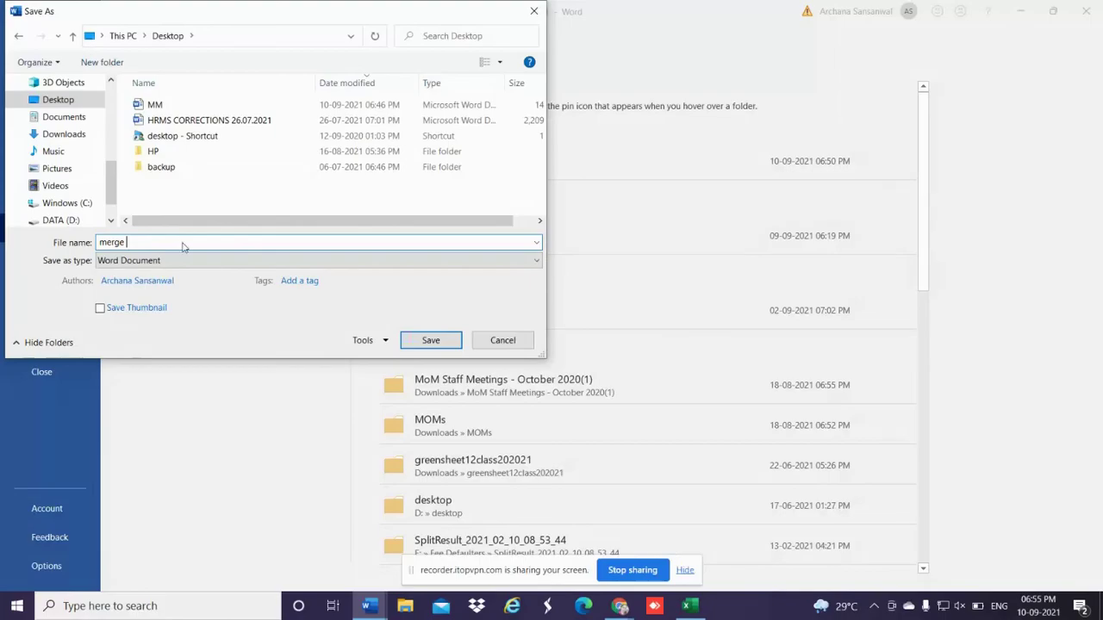
key(Return)
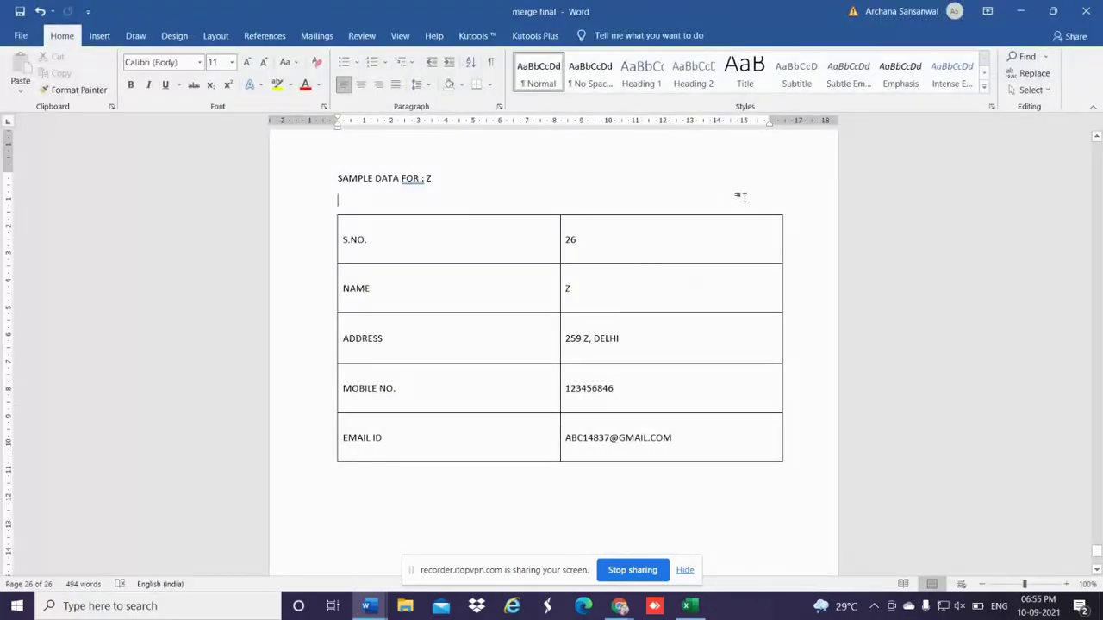
Step: Look back through the saved letters from the last page toward the beginning of the document
scroll(741, 196, up, 20)
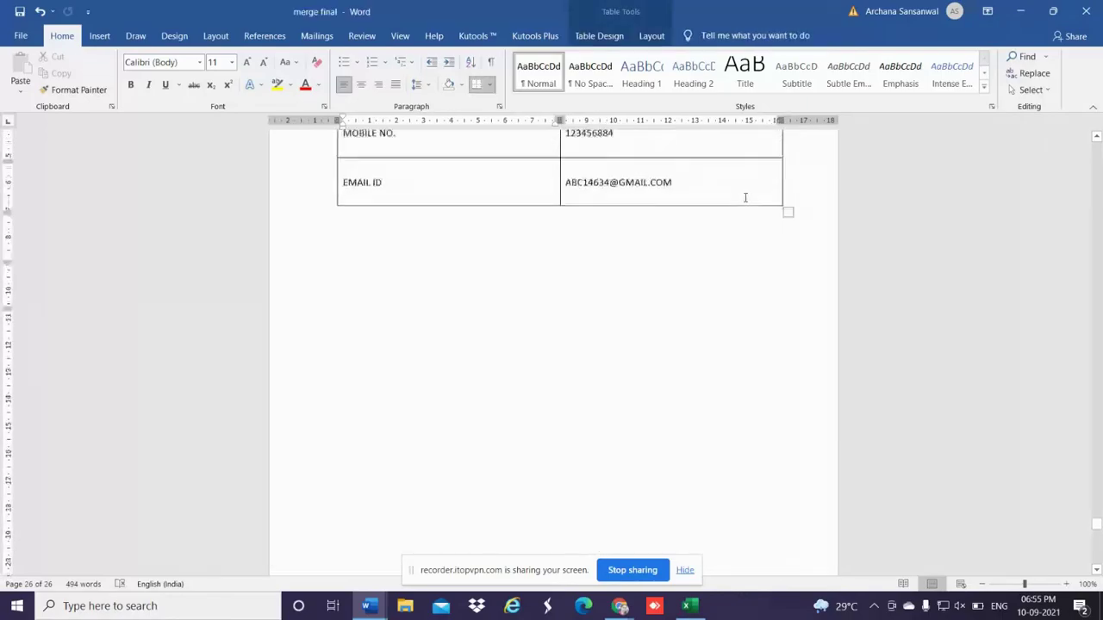
scroll(742, 196, up, 20)
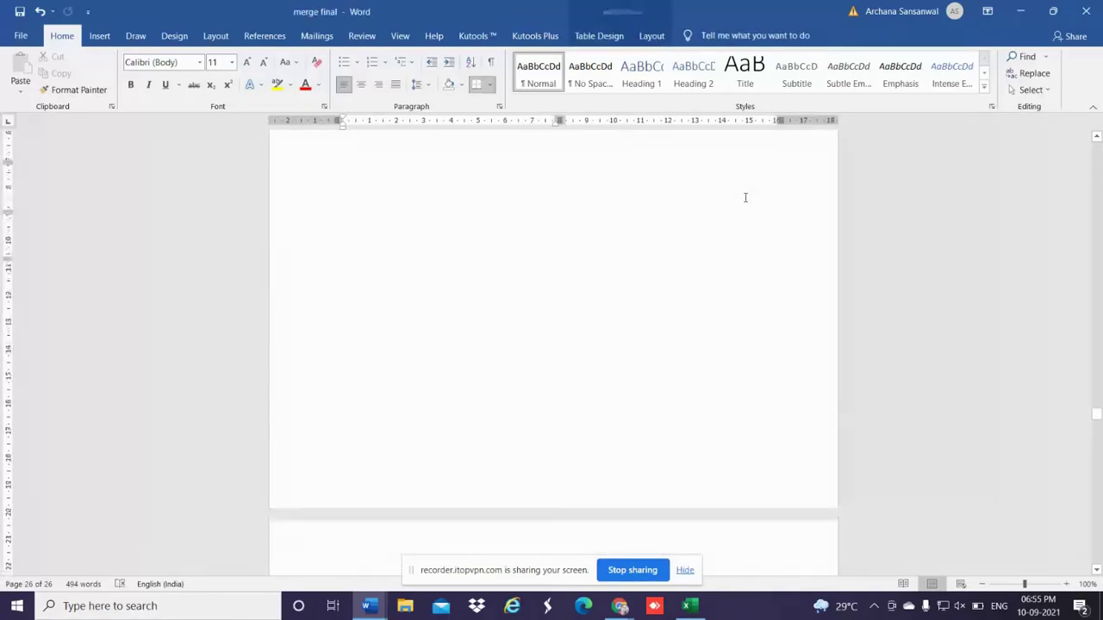
scroll(745, 197, up, 20)
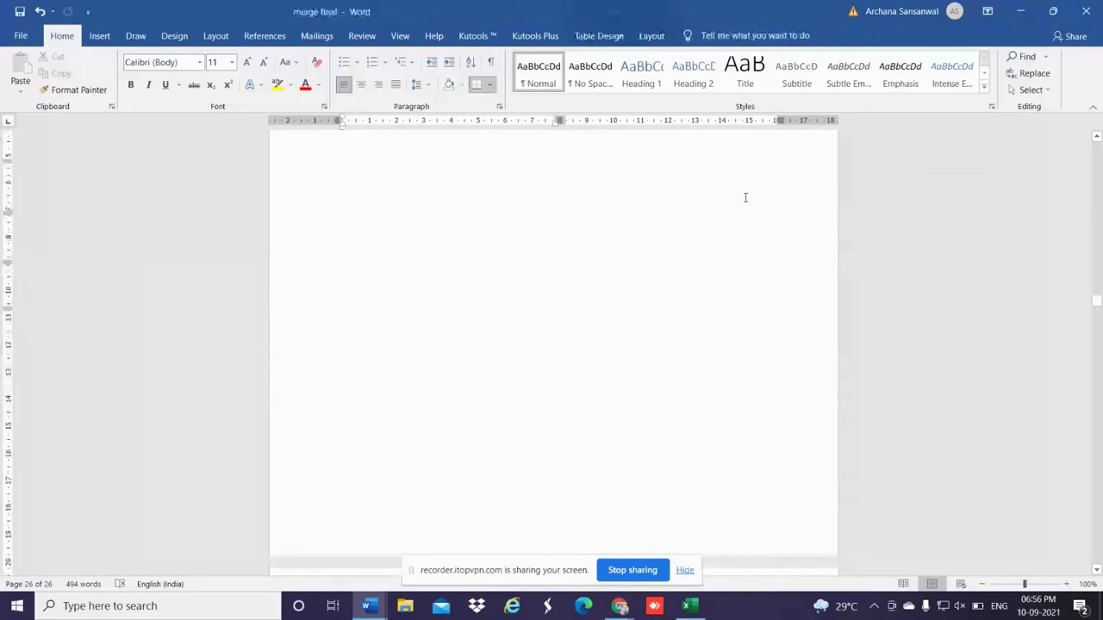
scroll(745, 198, up, 20)
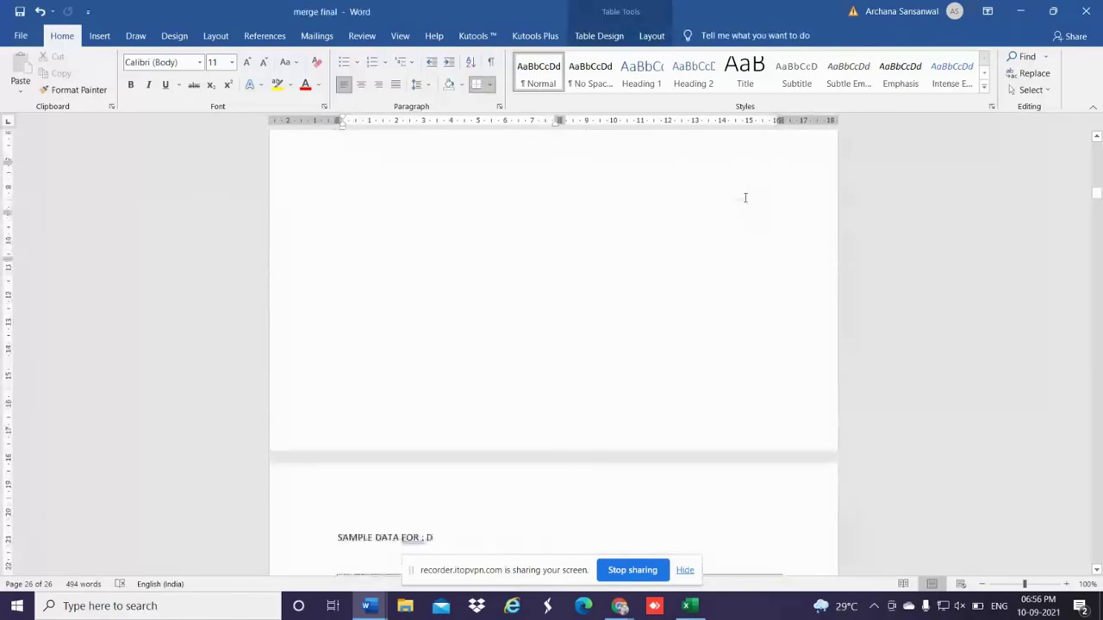
scroll(745, 197, up, 1)
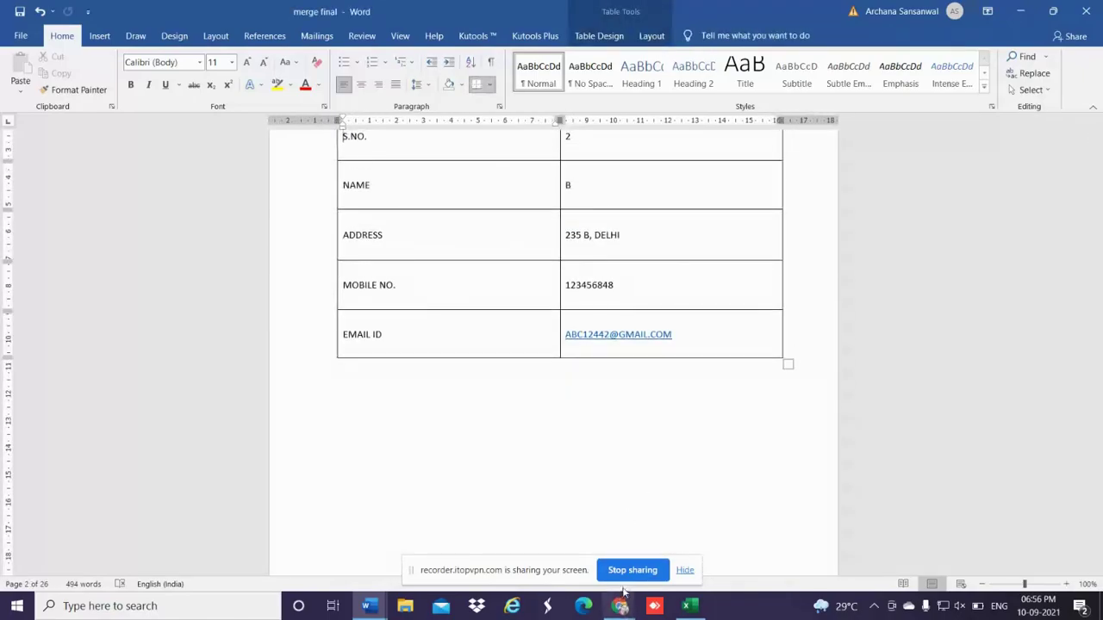